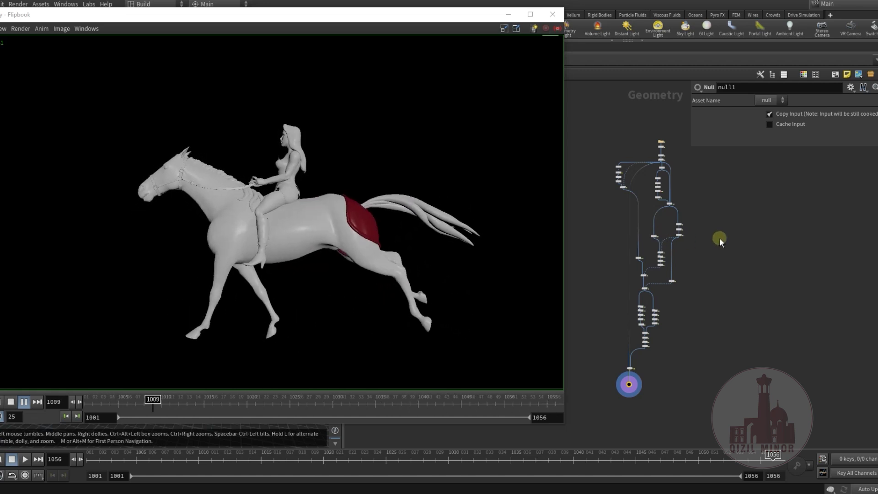
Step: Pull the qm_noiseRamp3 node aside and shift the subdivide1, remesh1 and normal2 nodes closer to timeshift2
middle_drag(715, 240, 617, 315)
scroll(549, 283, up, 10)
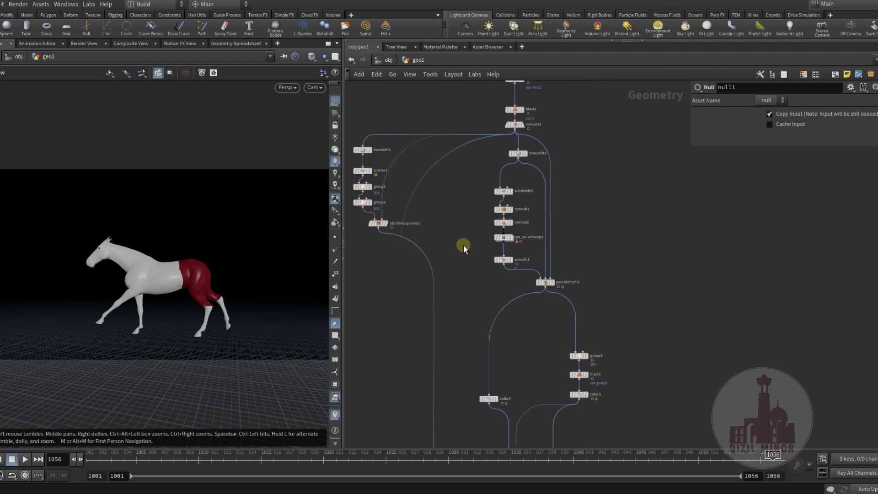
middle_drag(470, 226, 507, 297)
scroll(506, 297, down, 2)
mouse_move(551, 319)
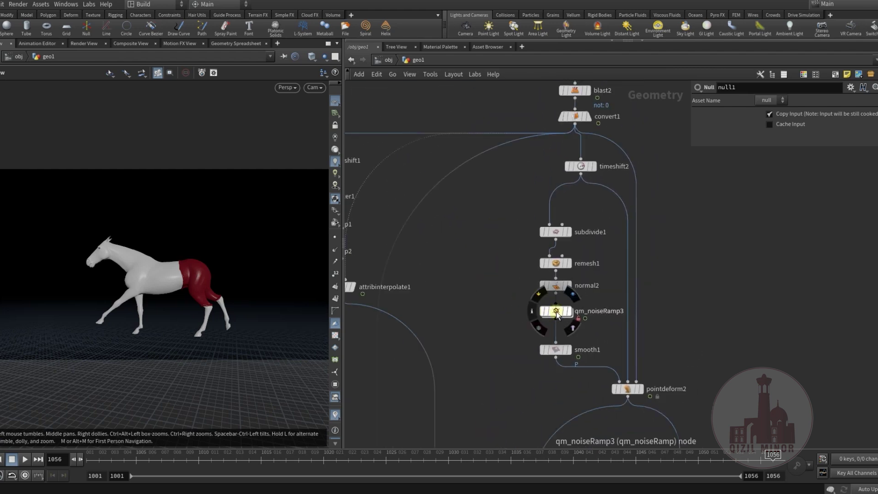
drag(557, 314, 505, 316)
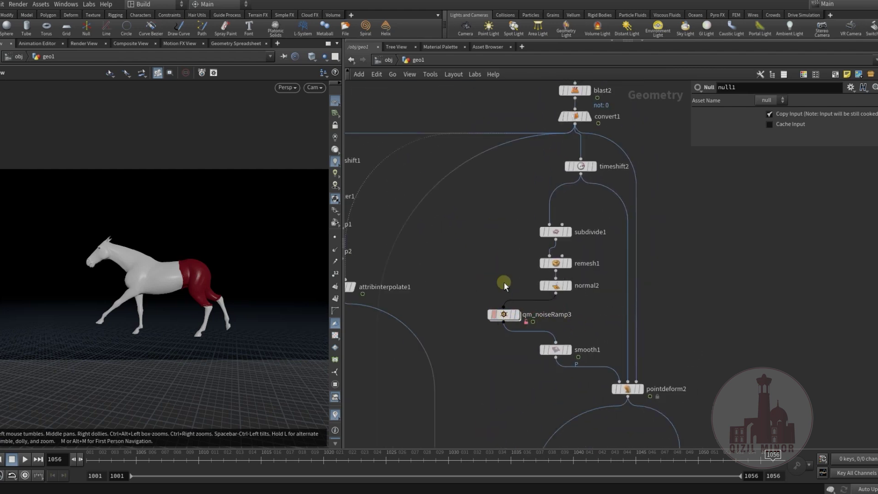
drag(567, 286, 551, 270)
click(475, 260)
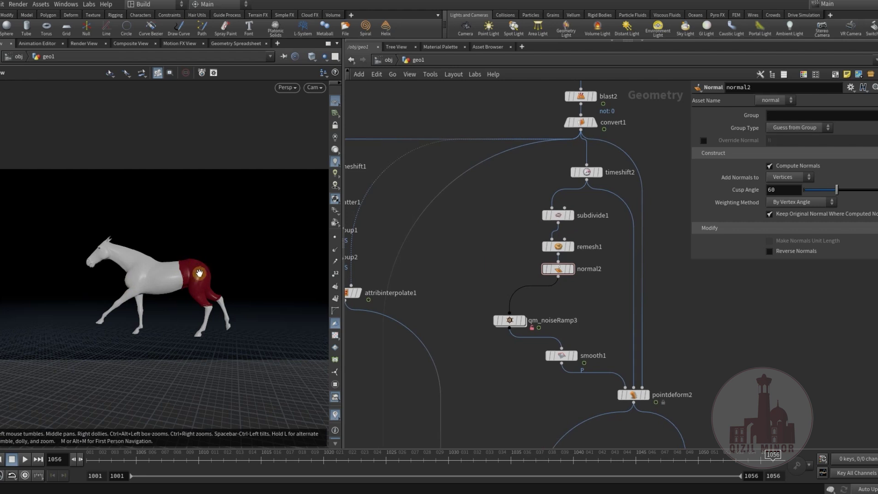
Step: Examine the red layer covering the horse's hindquarters from several angles
drag(199, 283, 130, 328)
key(g)
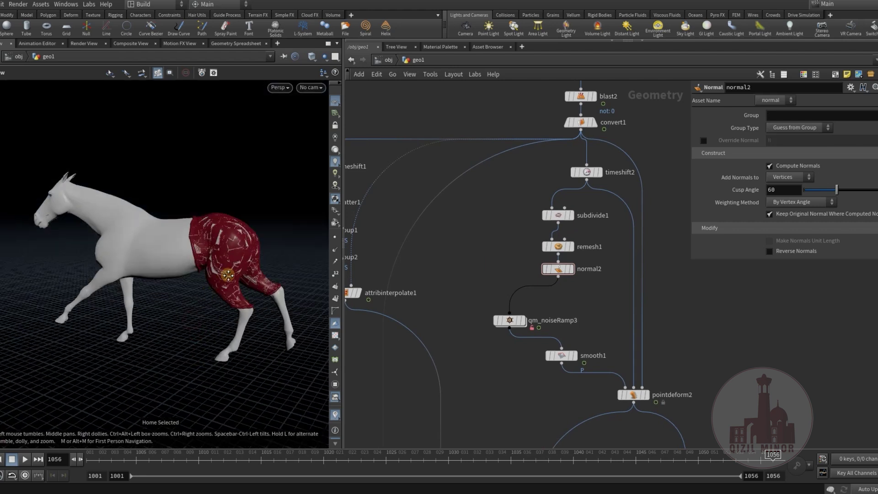
right_drag(188, 314, 274, 297)
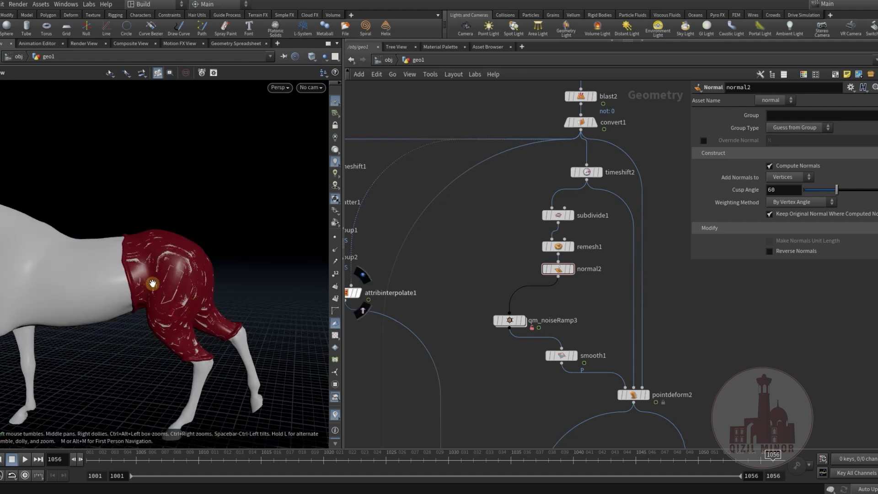
drag(153, 284, 227, 250)
drag(156, 290, 179, 255)
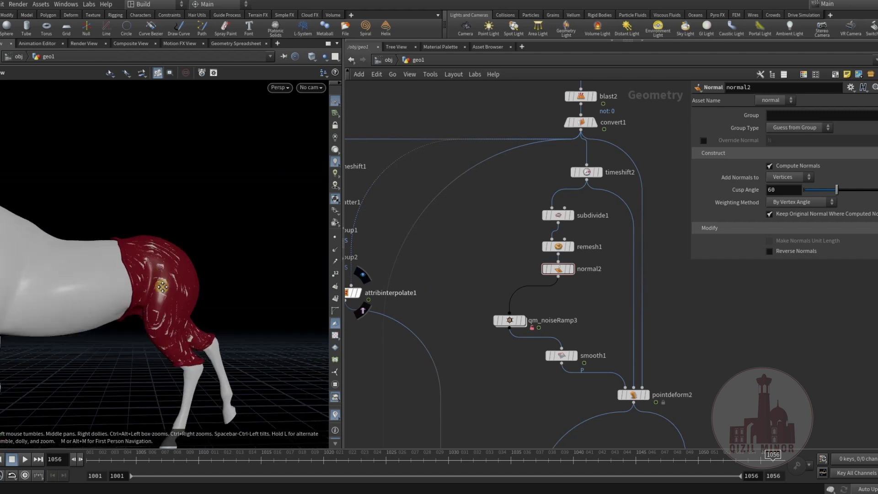
drag(162, 287, 191, 286)
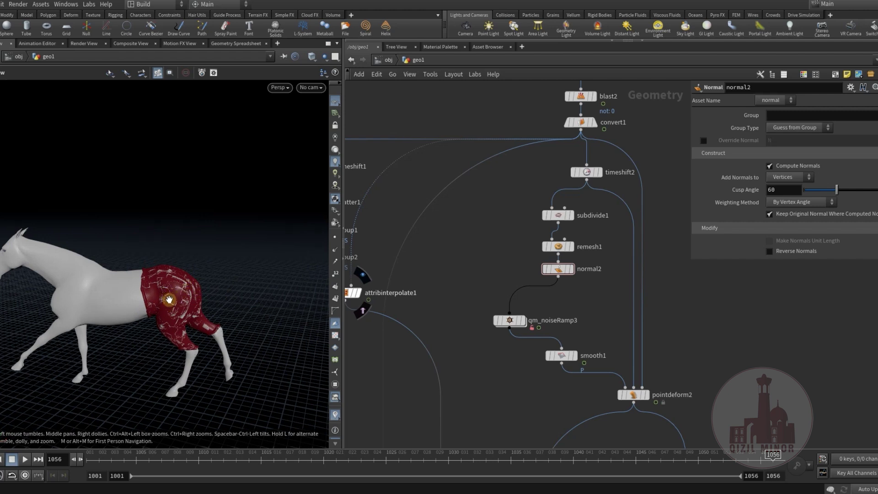
drag(173, 302, 205, 292)
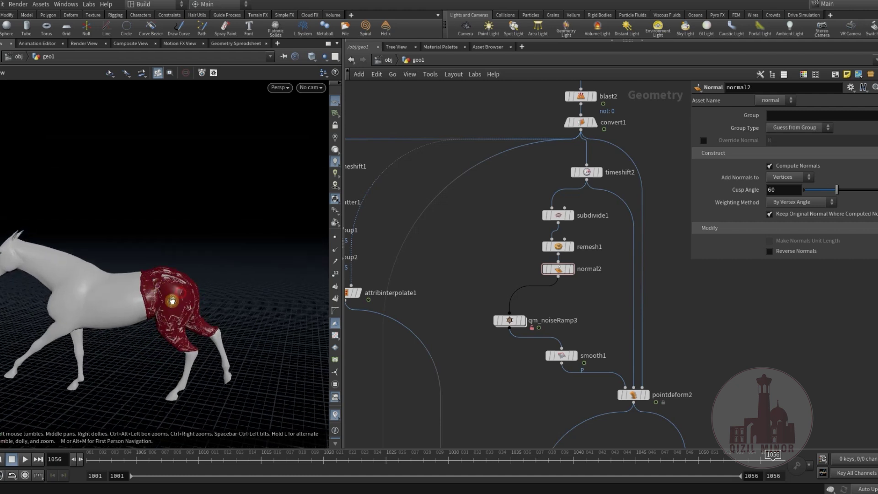
mouse_move(172, 301)
mouse_down()
mouse_move(158, 299)
mouse_move(195, 284)
mouse_move(226, 290)
mouse_move(177, 289)
mouse_up()
Step: Move the qm_noiseRamp3 node back into line between normal2 and smooth1
drag(504, 322, 507, 311)
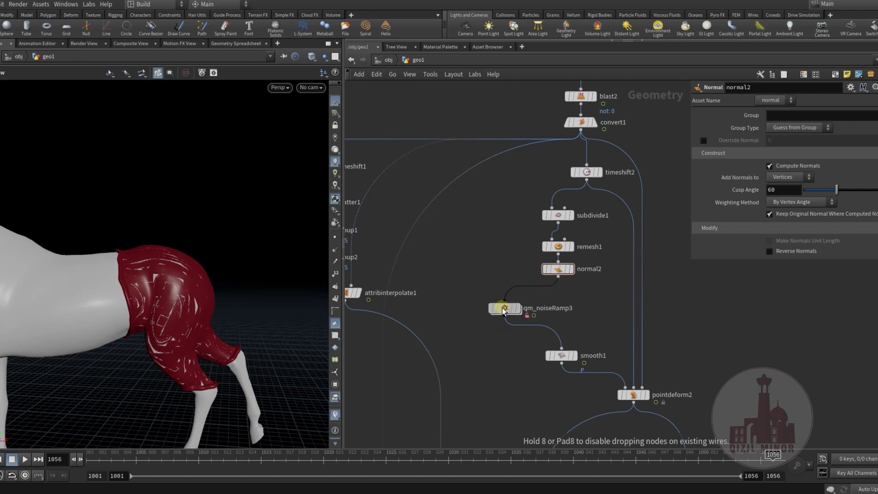
middle_drag(540, 214, 473, 311)
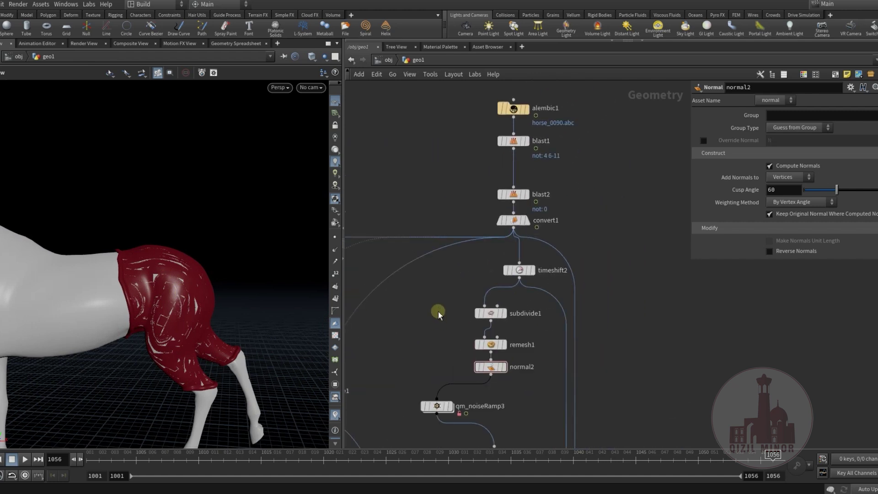
drag(147, 303, 167, 307)
middle_drag(428, 406, 464, 315)
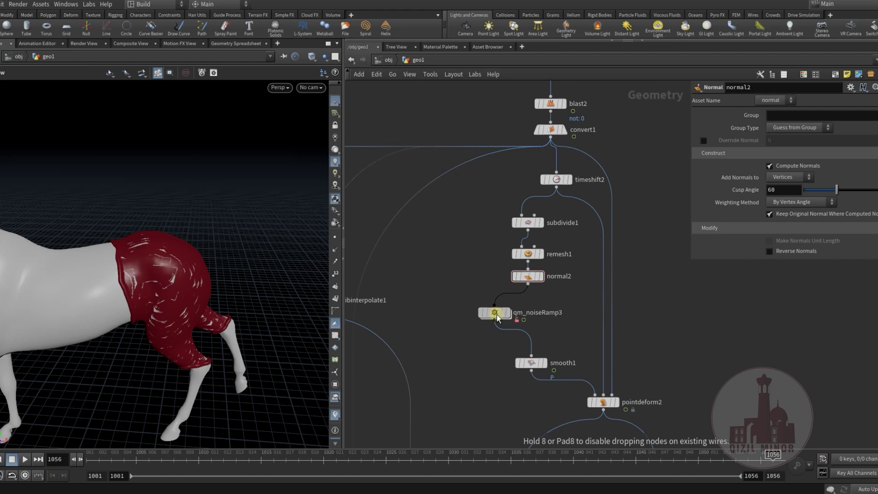
middle_drag(522, 316, 481, 249)
Step: Add a qm_noiseRamp node from the QM_Tools set in the empty space beside qm_noiseRamp3
key(Tab)
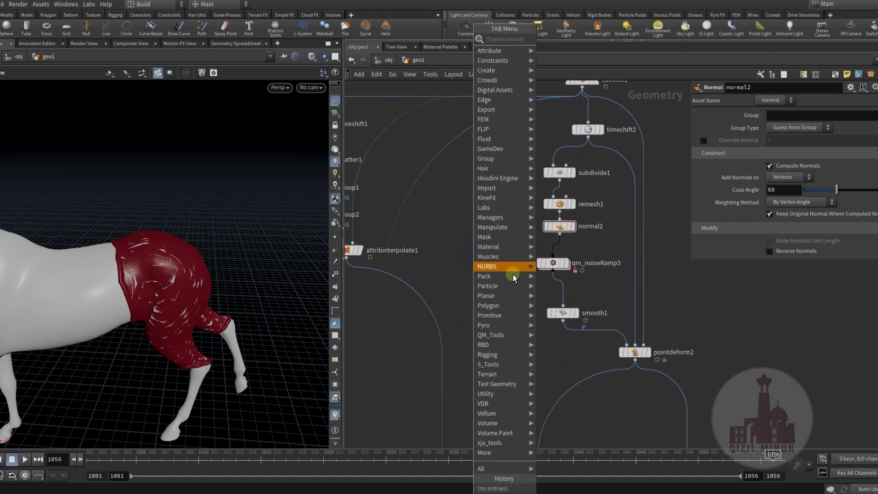
mouse_move(511, 336)
click(568, 345)
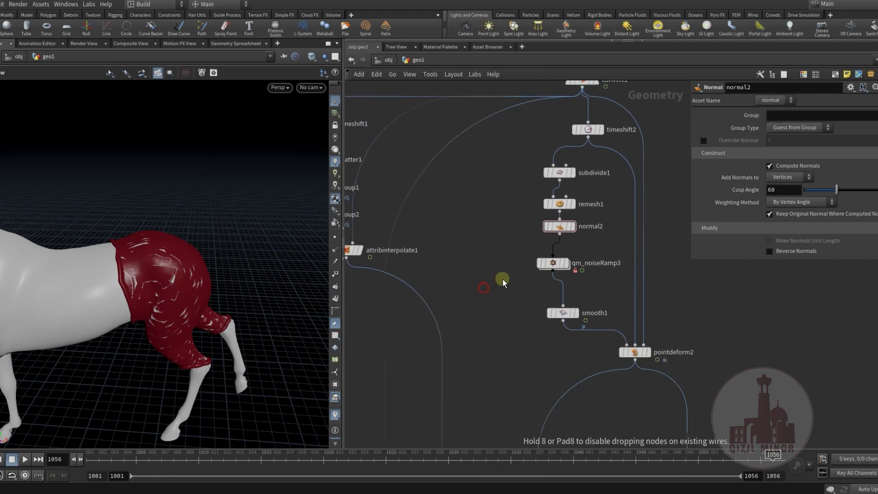
click(483, 287)
Step: Display the output of normal2 and frame the horse's hindquarters
click(570, 227)
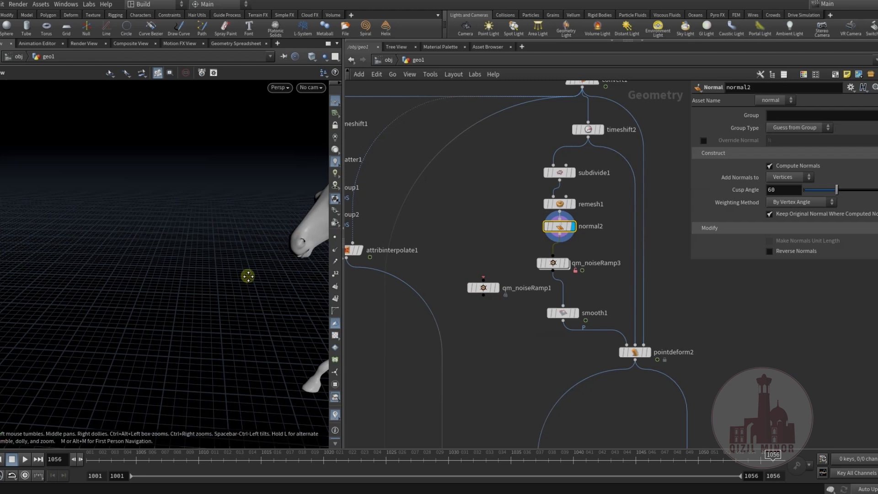
key(g)
drag(211, 285, 208, 261)
middle_drag(207, 260, 136, 296)
right_drag(135, 296, 247, 295)
drag(143, 292, 188, 293)
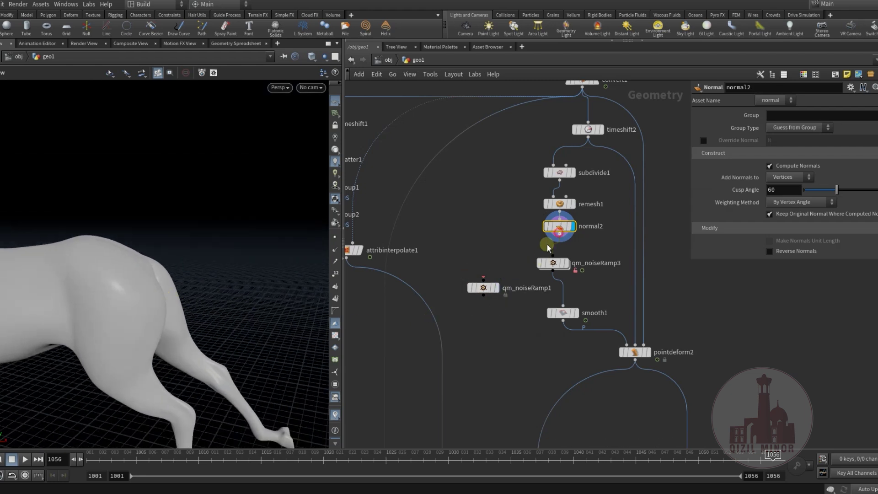
Step: Feed normal2 into the new qm_noiseRamp1 node, display its output and show its parameters
click(502, 271)
drag(484, 288, 485, 283)
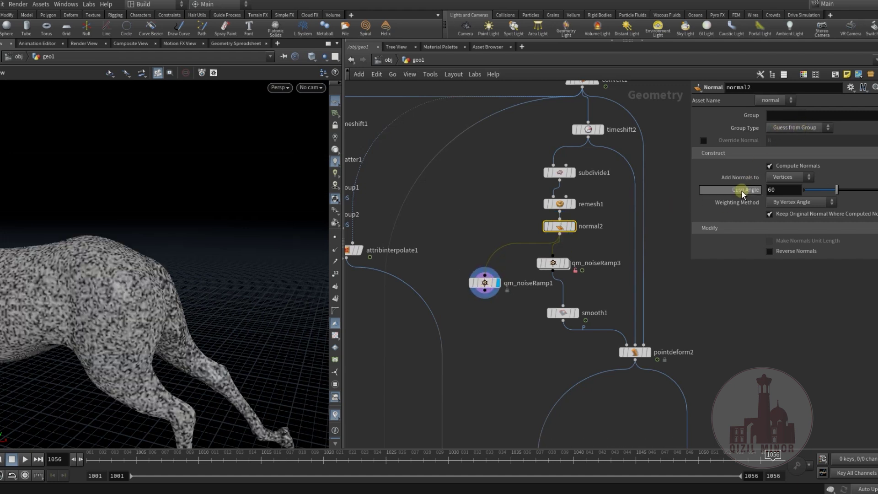
click(485, 282)
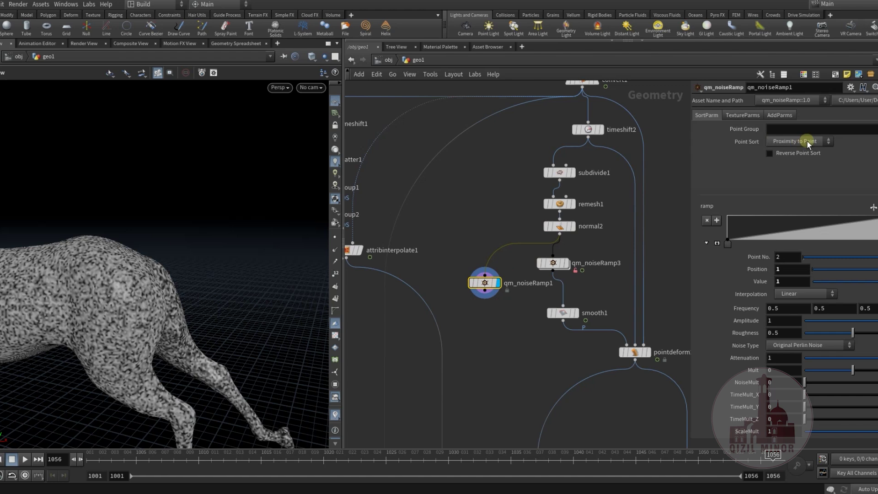
Step: Set the Point Sort of qm_noiseRamp1 to By X
click(807, 141)
click(795, 172)
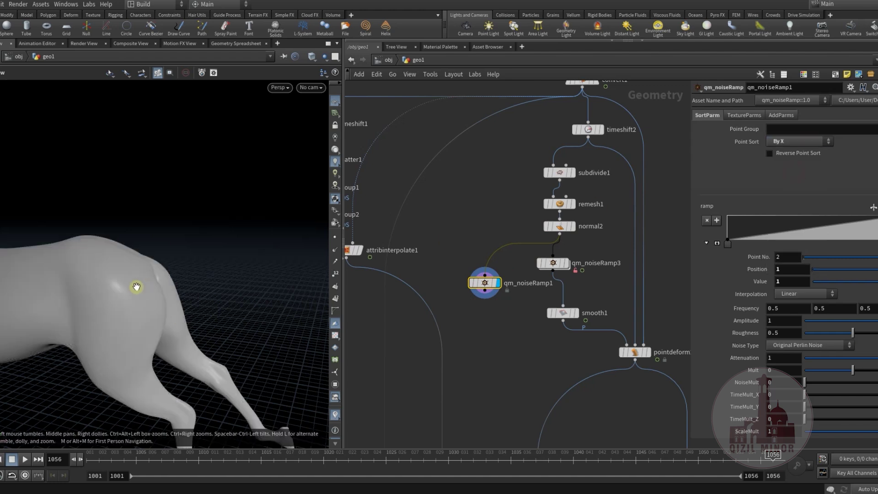
right_drag(137, 288, 105, 306)
Step: Set Point Sort to By Y and turn on Reverse Point Sort
click(821, 144)
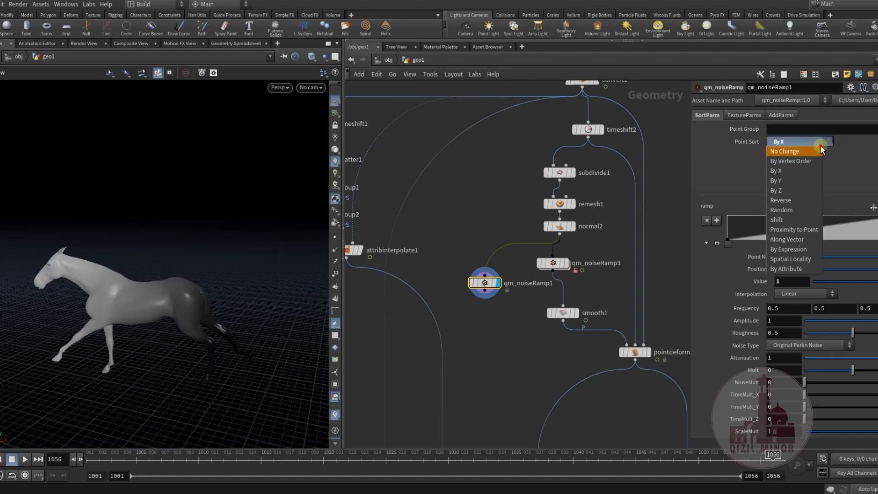
click(799, 182)
drag(143, 310, 112, 259)
click(795, 155)
click(811, 141)
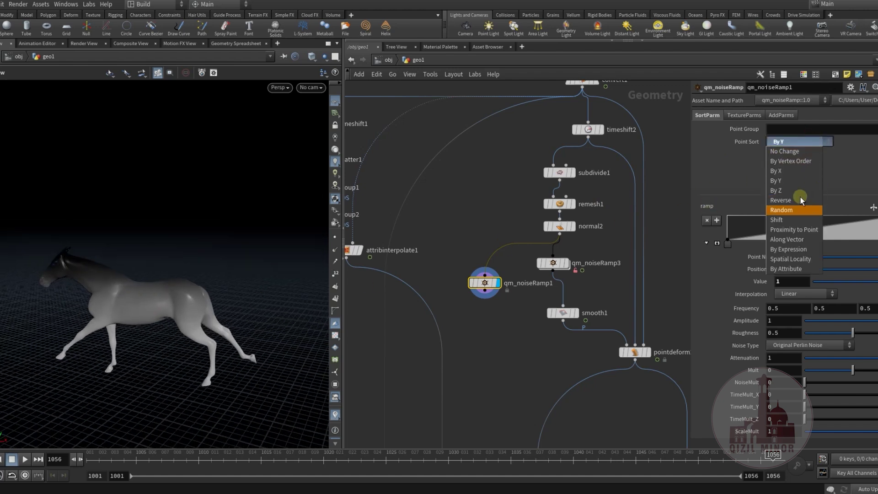
click(734, 174)
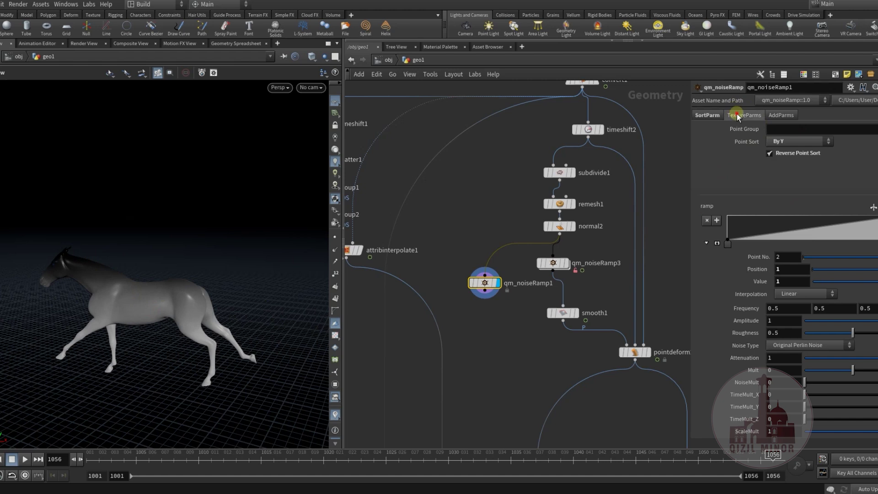
Step: Enable UseTex for qm_noiseRamp1 with Orthographic texture type and set the Projection Axis to X Axis
click(738, 116)
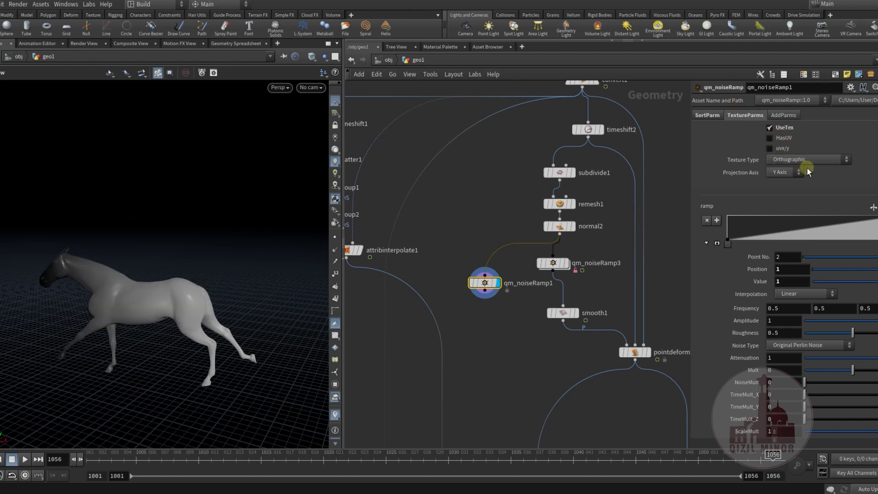
click(822, 160)
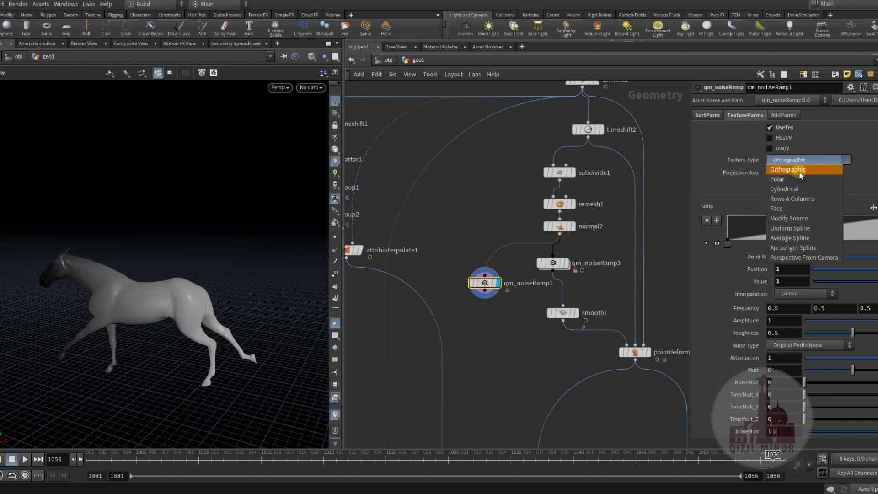
click(722, 160)
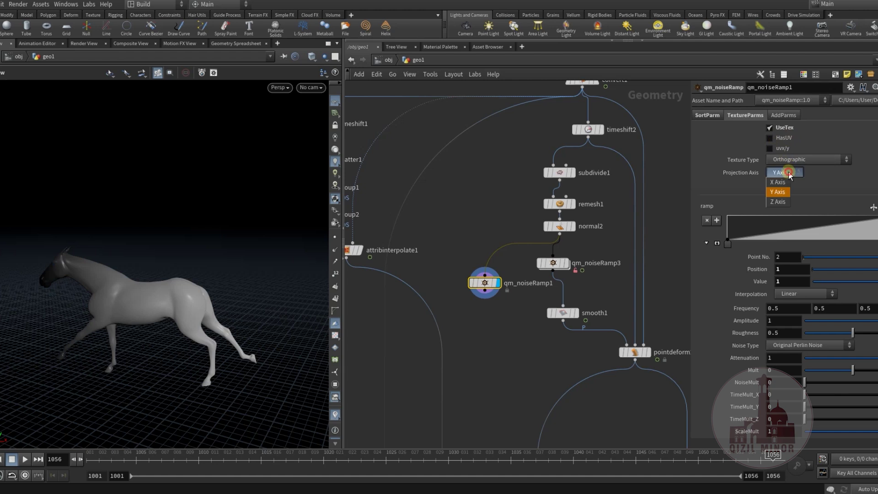
click(778, 182)
mouse_move(215, 302)
alt+mouse_down()
mouse_move(182, 332)
mouse_move(210, 306)
alt+mouse_up()
alt+right_drag(210, 306, 261, 310)
alt+middle_drag(261, 310, 219, 315)
drag(219, 314, 92, 269)
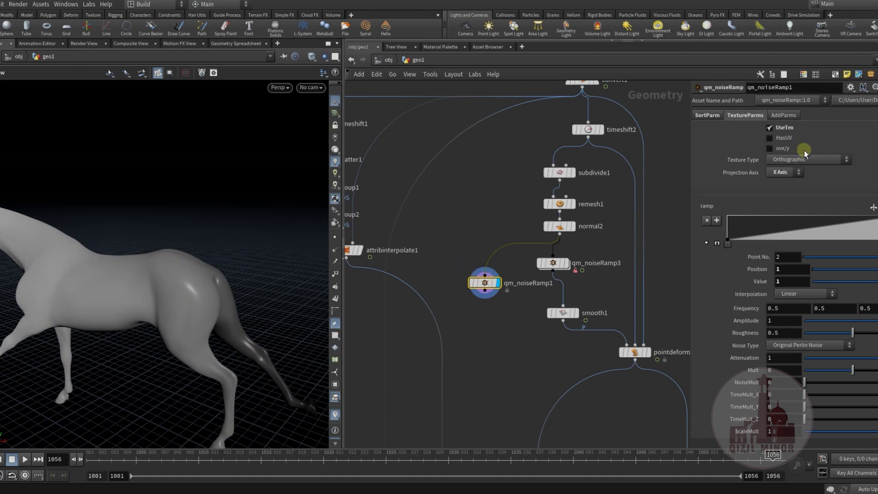
Step: Return to point sorting without the texture option and set Point Sort to Proximity to Point
click(706, 115)
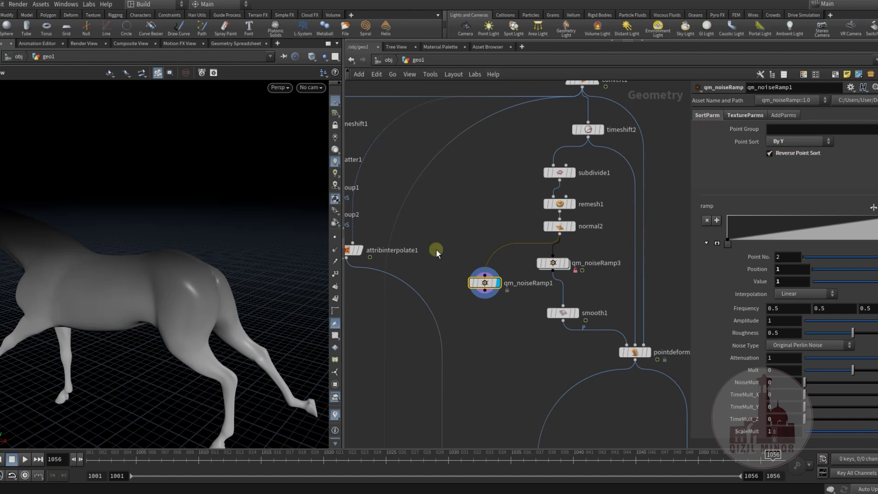
drag(169, 277, 217, 286)
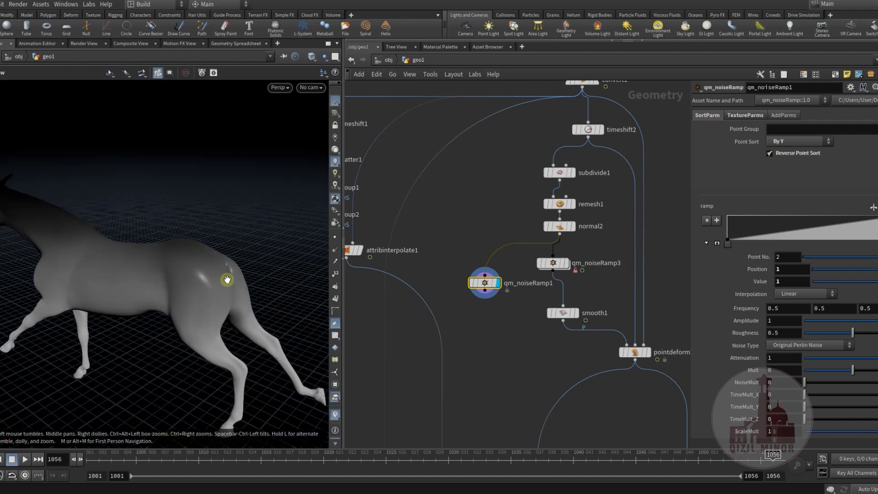
middle_drag(227, 279, 187, 290)
scroll(186, 290, up, 3)
click(799, 142)
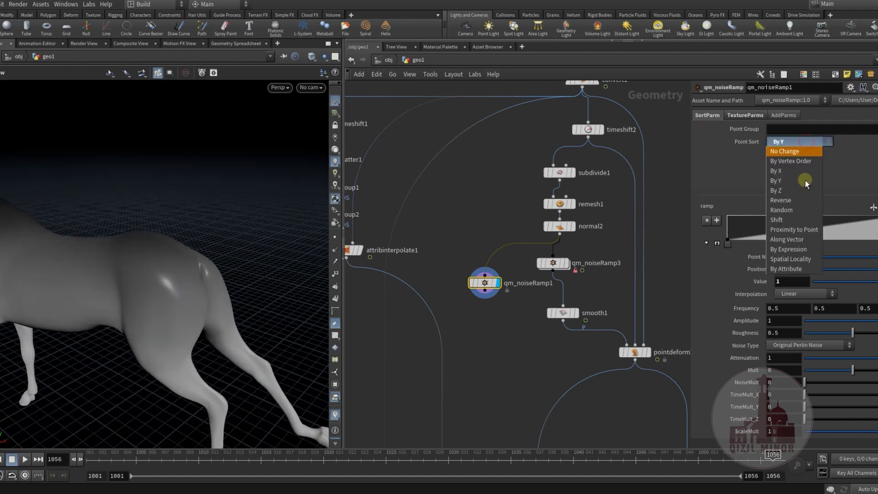
click(806, 230)
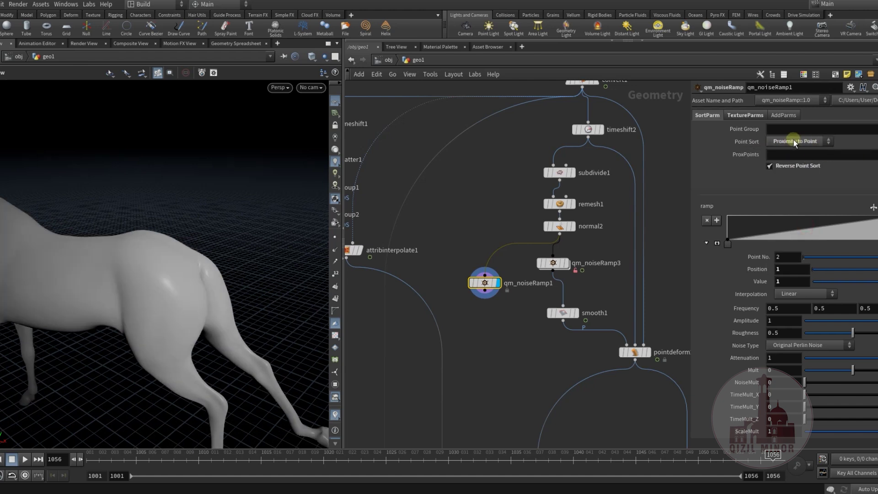
Step: Pick a single point on the horse's rump as the ProxPoints source
click(876, 155)
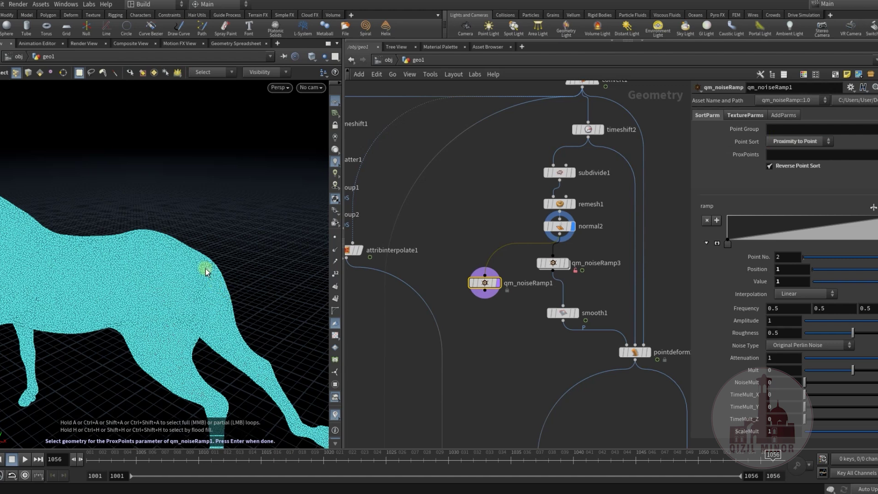
click(206, 312)
key(Return)
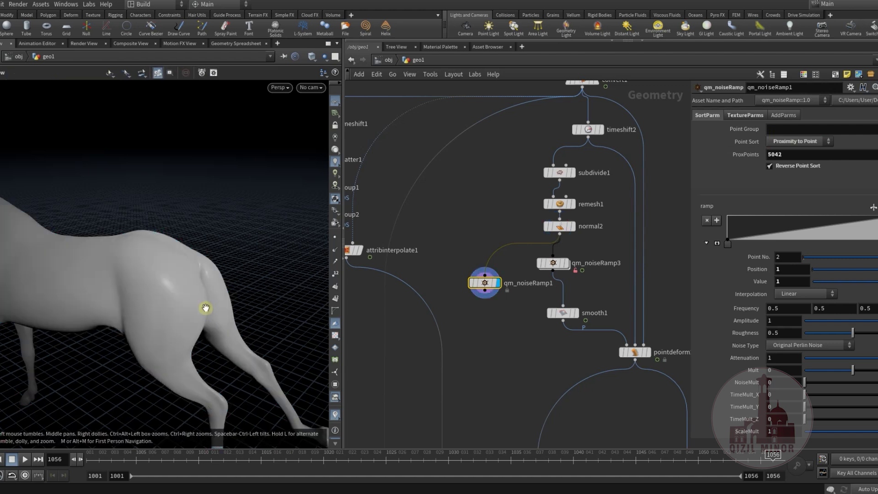
drag(485, 283, 473, 267)
drag(153, 260, 226, 271)
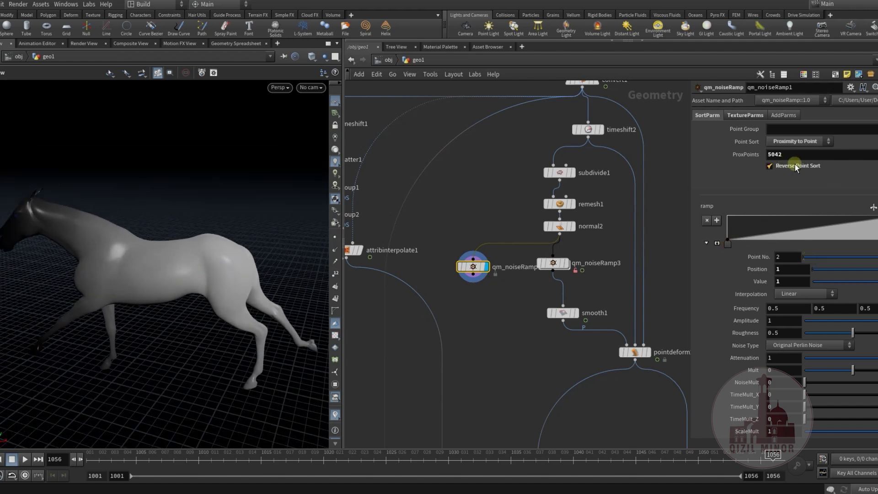
Step: Replace the ProxPoints selection with a small patch of points on the horse's shoulder
click(877, 159)
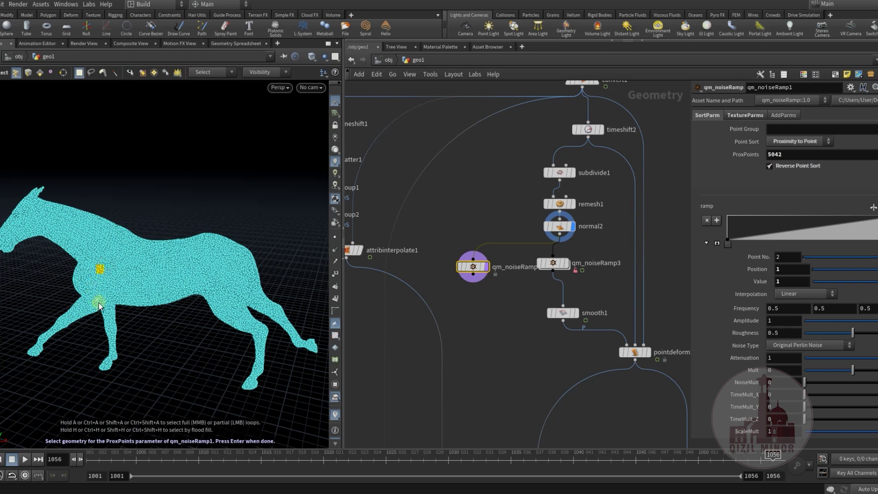
key(Return)
drag(124, 285, 129, 276)
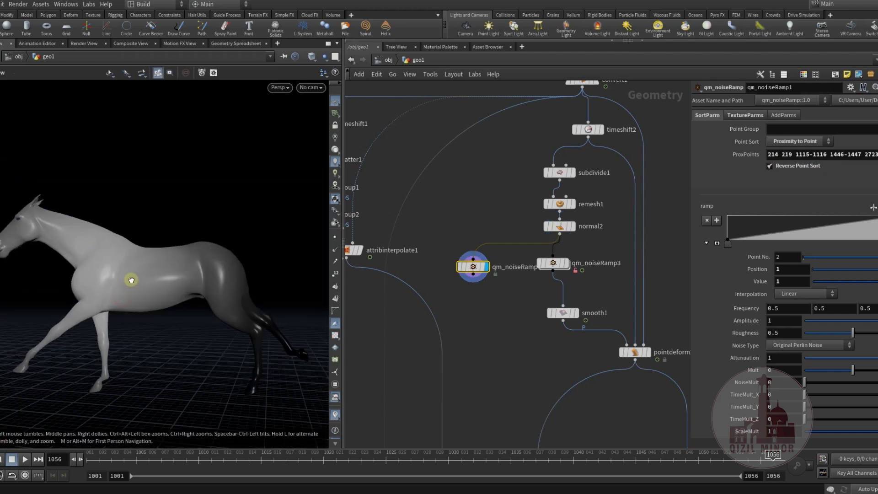
Step: Tighten the ramp falloff on qm_noiseRamp1 by moving its first point to position 0.54755, and set Mult to -0.17
drag(728, 246, 808, 243)
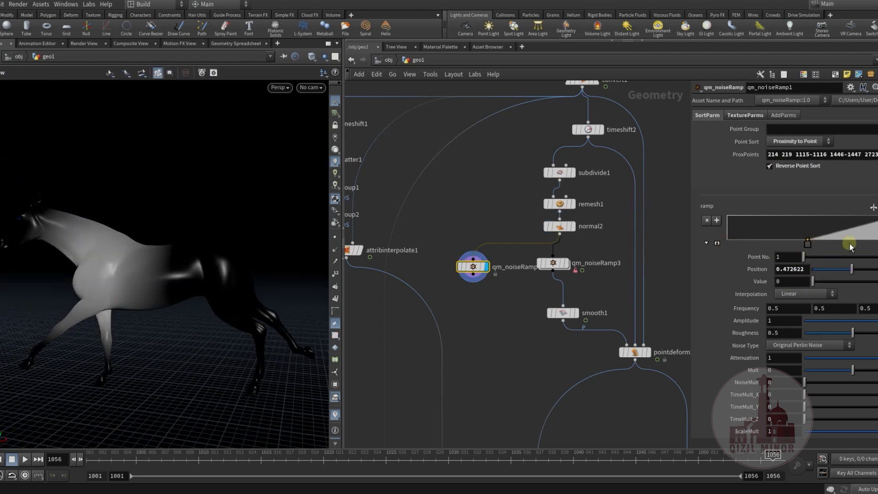
drag(877, 243, 827, 245)
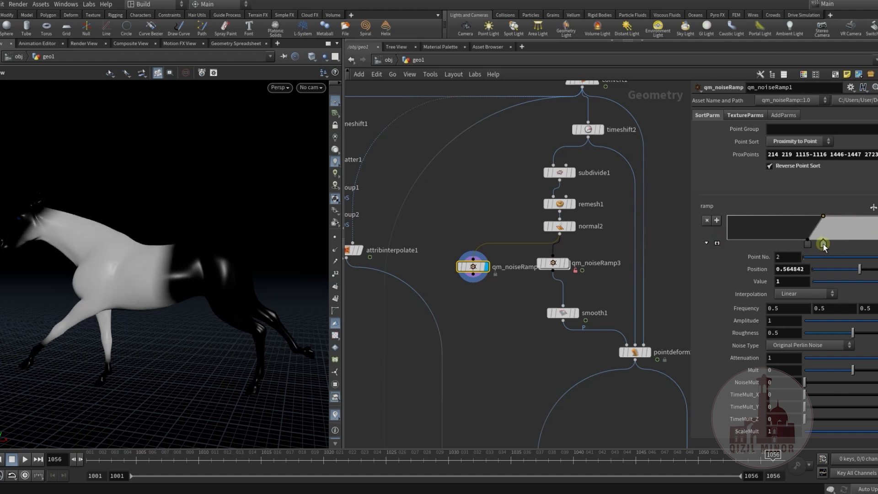
drag(823, 246, 821, 247)
drag(853, 372, 842, 374)
Step: Replace the ProxPoints selection with a single point on the horse's hindquarters and orbit around the resulting mask
click(874, 154)
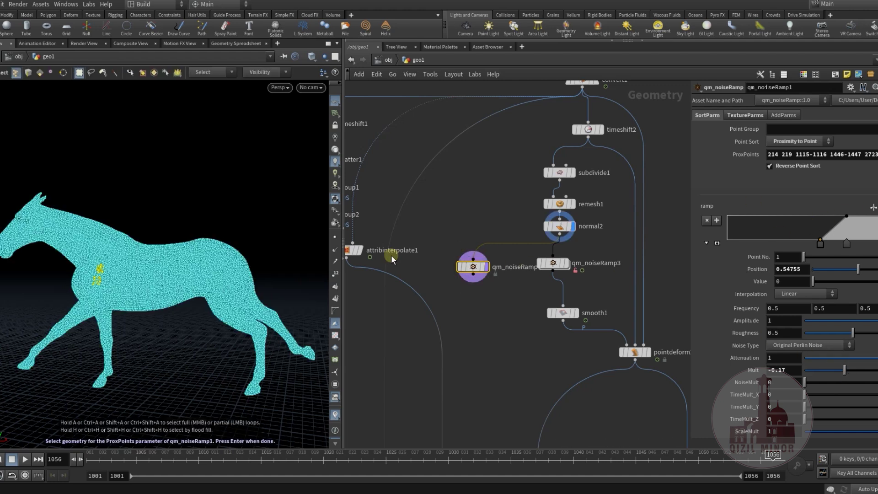
click(228, 280)
key(Return)
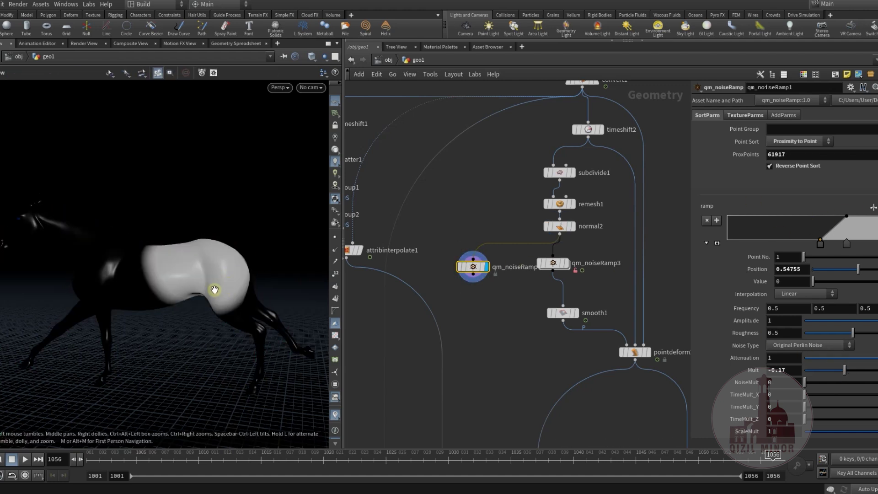
mouse_move(216, 290)
mouse_down()
mouse_move(166, 276)
mouse_move(206, 279)
mouse_up()
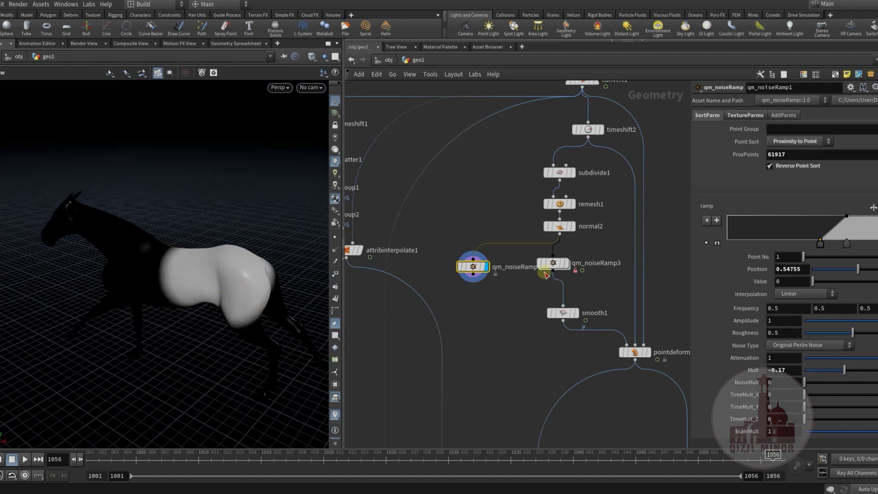
Step: Replace the ProxPoints selection with a single point on the horse's neck and set Mult to -0.22
click(874, 155)
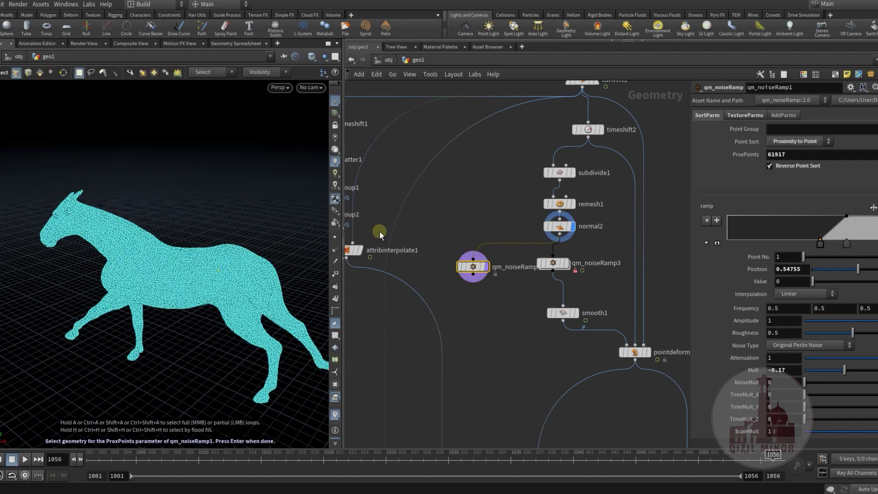
click(82, 241)
key(Return)
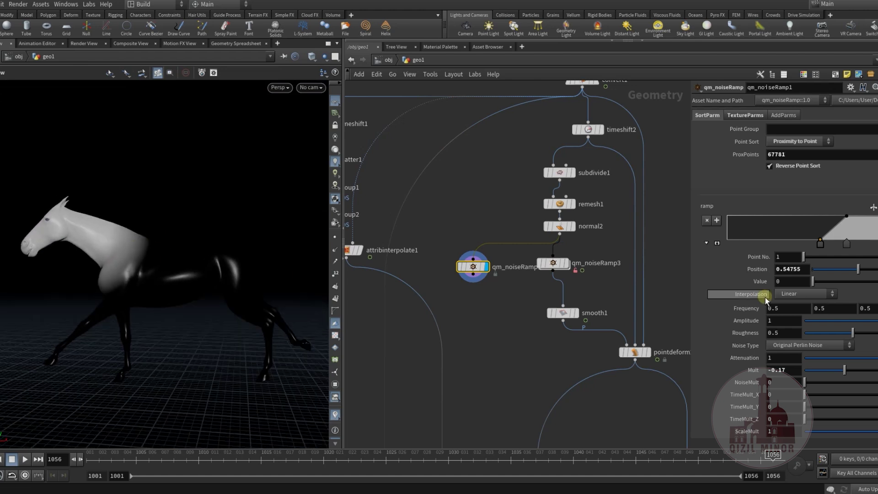
mouse_move(841, 380)
mouse_down()
mouse_move(852, 377)
mouse_move(829, 379)
mouse_move(847, 372)
mouse_up()
drag(147, 220, 187, 240)
drag(485, 270, 472, 268)
drag(196, 270, 170, 271)
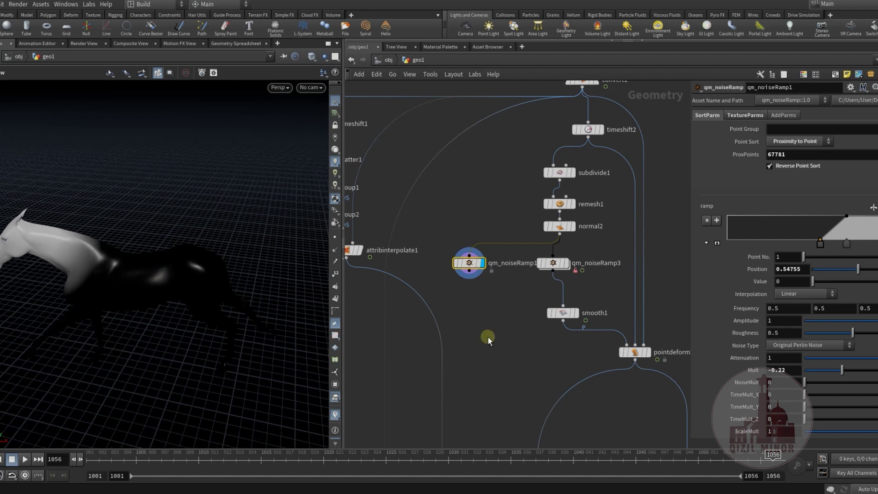
Step: Display the timeshift2 node and inspect its Time Shift settings for the frozen horse pose
middle_drag(513, 308, 467, 259)
scroll(458, 297, down, 3)
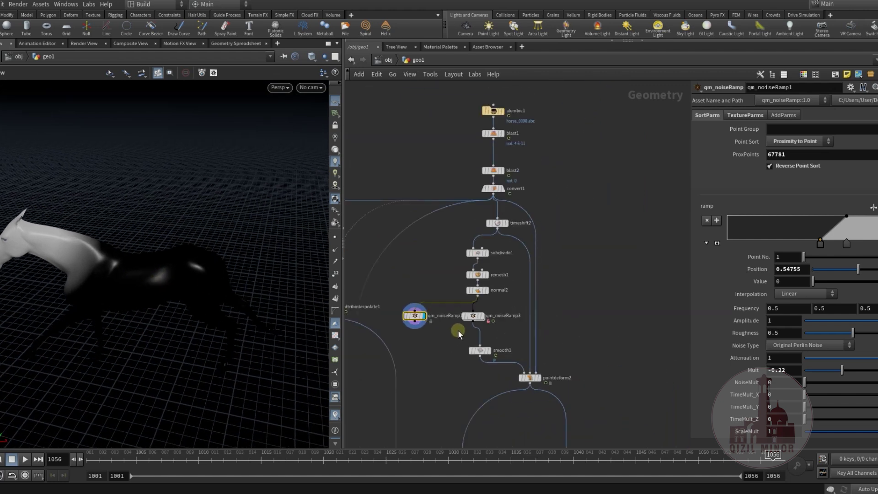
scroll(590, 233, up, 5)
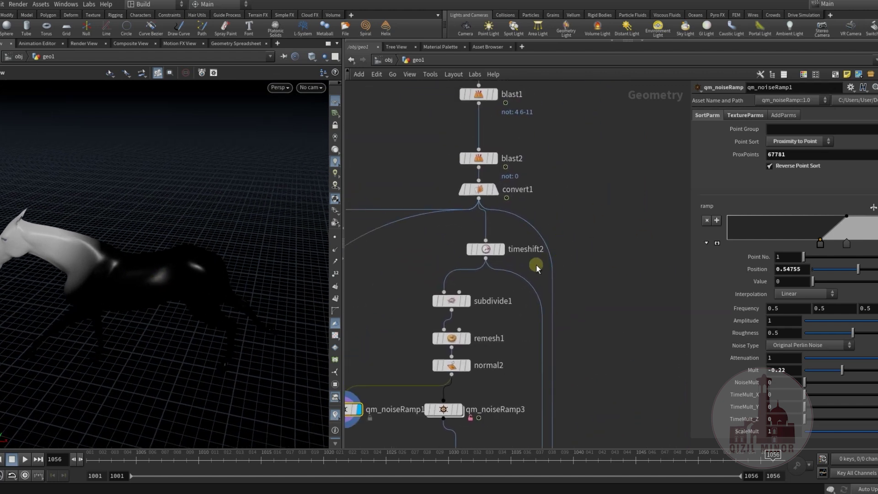
click(503, 250)
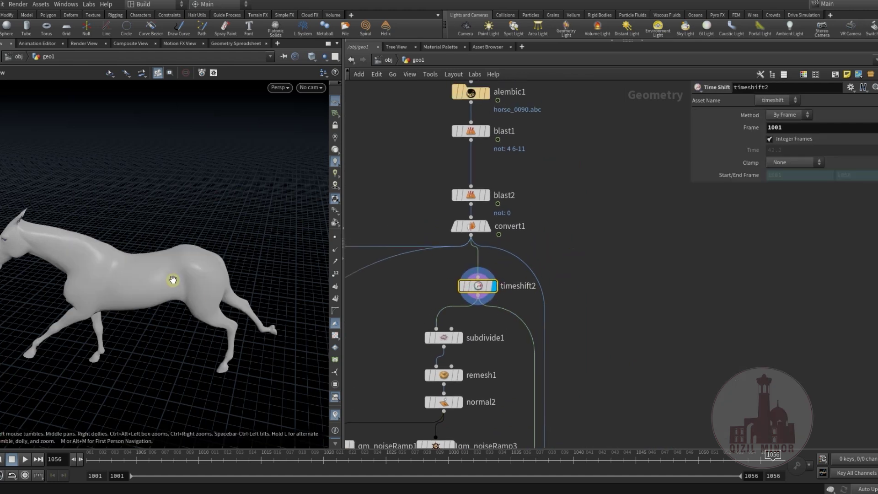
Step: Display the convert1 output and scrub to frame 1030 to view the running horse animation
click(484, 229)
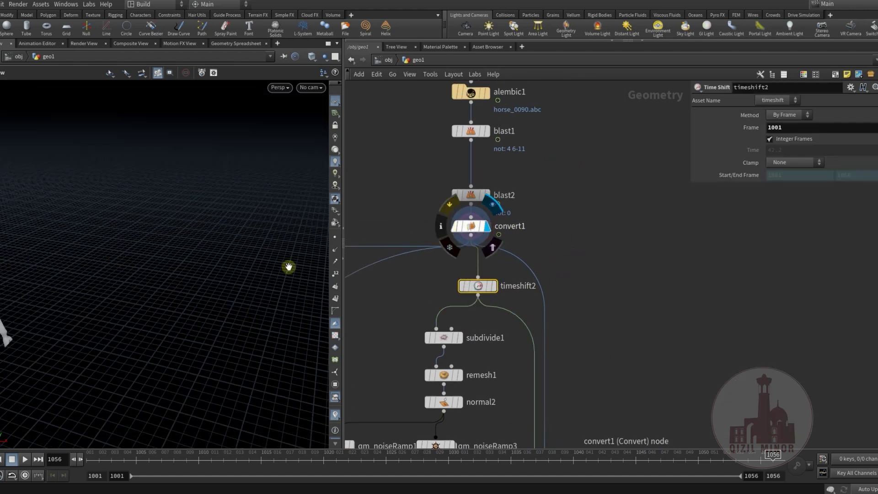
right_drag(288, 266, 39, 296)
drag(122, 453, 414, 480)
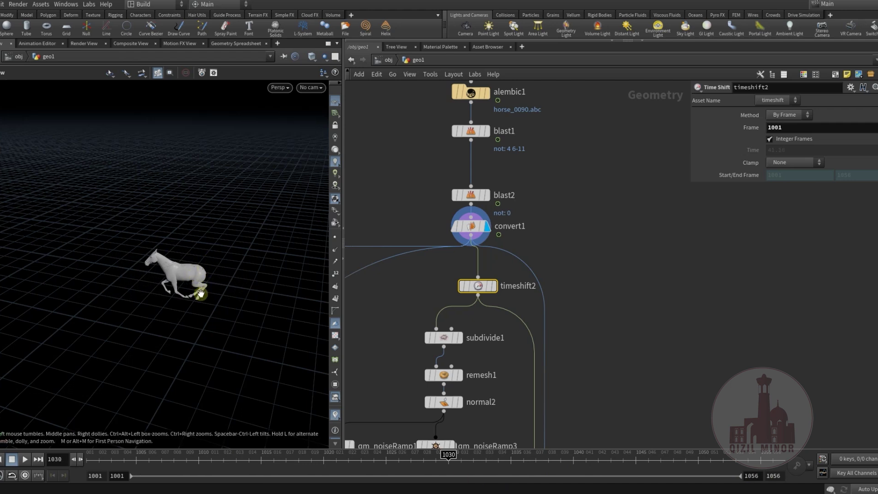
drag(197, 283, 196, 275)
right_drag(179, 290, 230, 267)
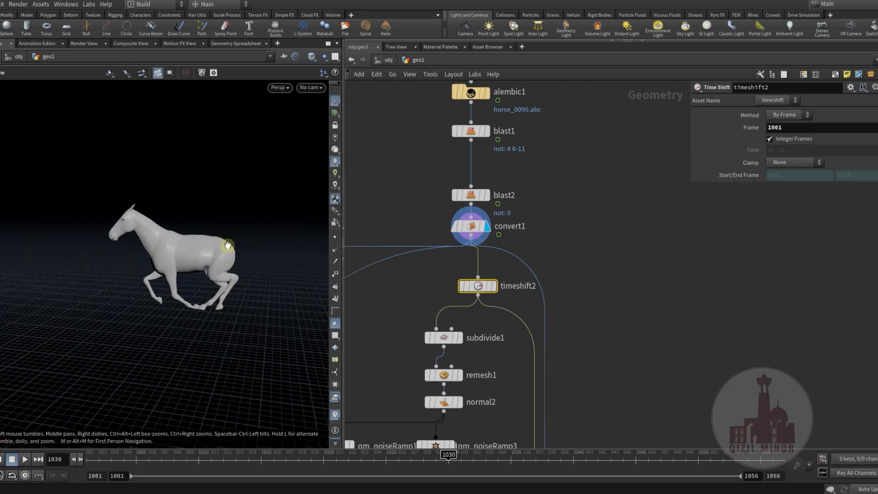
middle_drag(228, 245, 164, 278)
right_drag(164, 279, 227, 260)
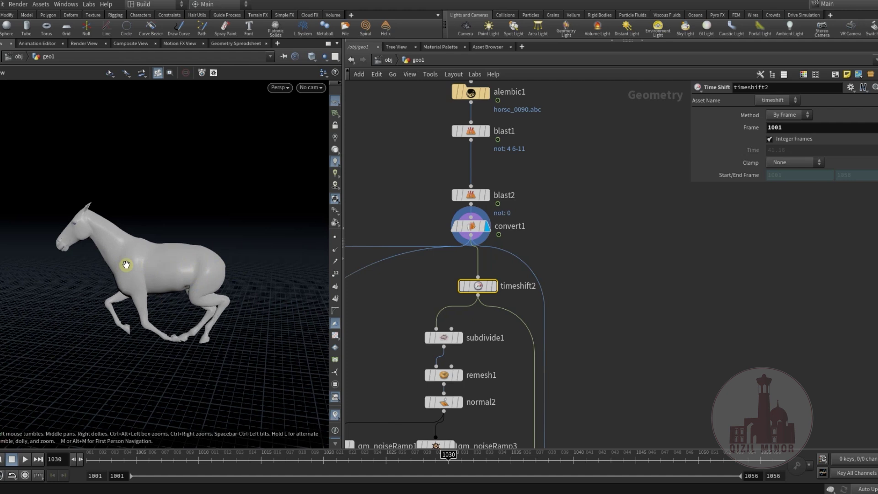
Step: Display timeshift2 again and scrub back to frame 1001 to compare the held pose with the animation
middle_drag(502, 264, 514, 259)
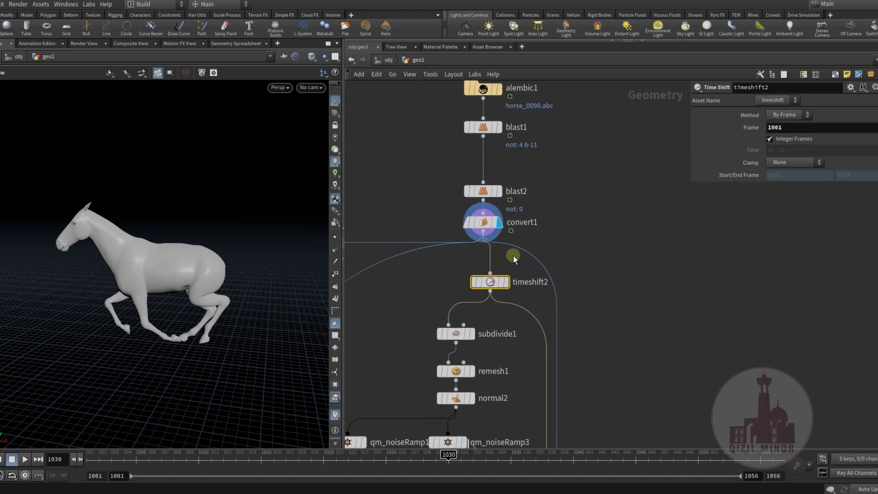
click(506, 283)
middle_drag(592, 304, 616, 290)
middle_drag(205, 270, 94, 278)
drag(525, 269, 517, 263)
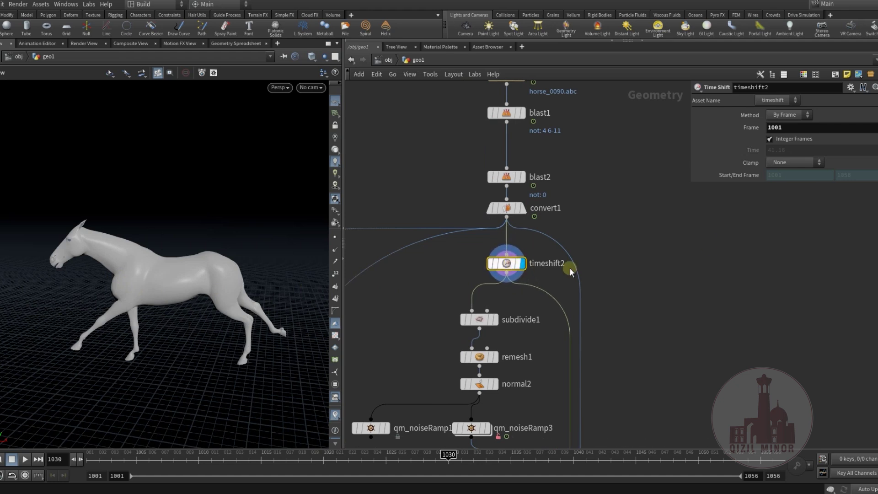
middle_drag(619, 301, 594, 264)
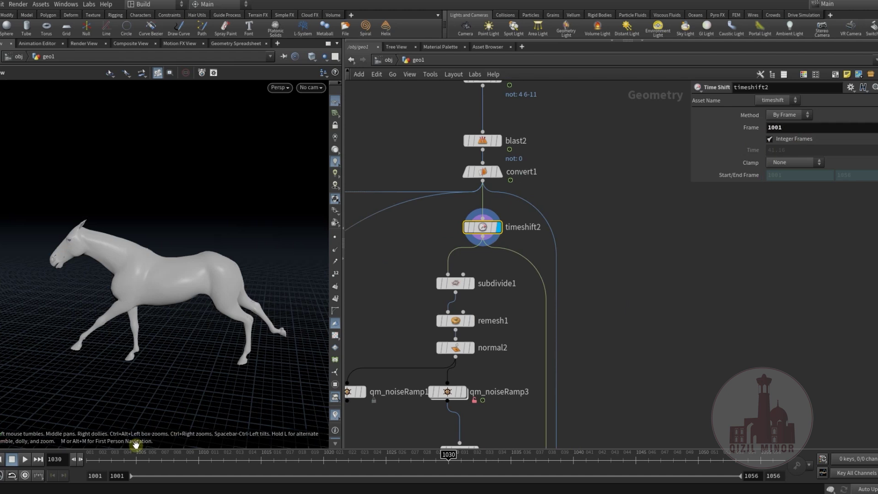
drag(122, 460, 89, 459)
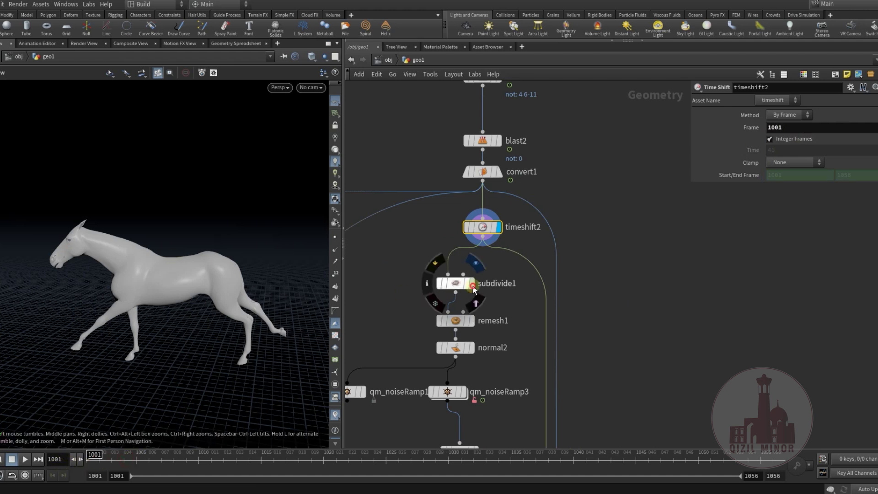
Step: Check the remesh1 output, and display qm_noiseRamp3 while scrubbing to frame 1050 to view its animated reveal
click(472, 323)
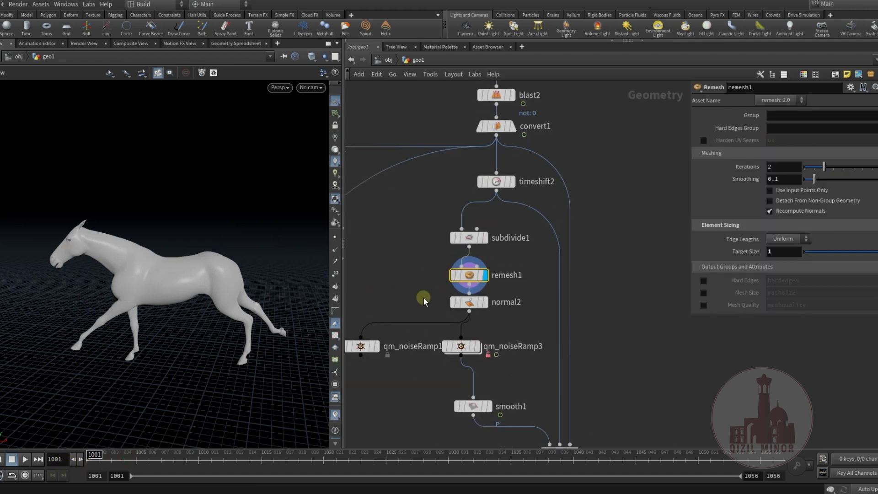
click(480, 349)
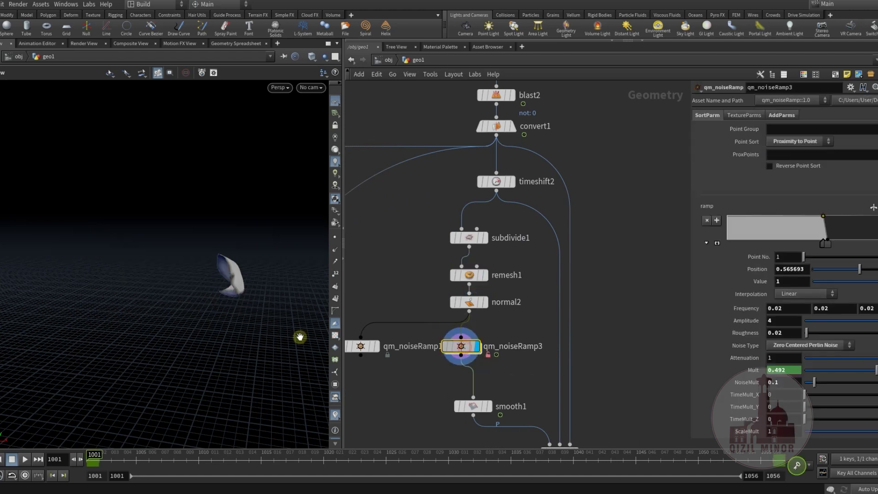
alt+drag(215, 306, 186, 293)
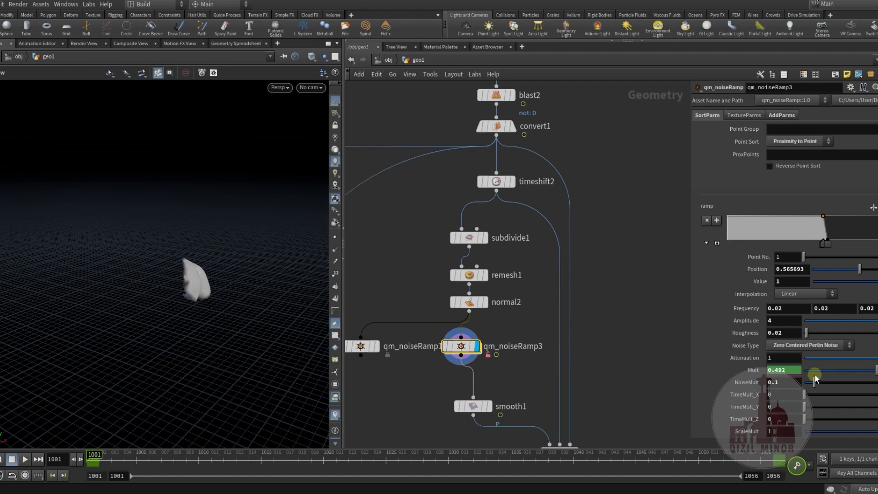
drag(116, 466, 400, 460)
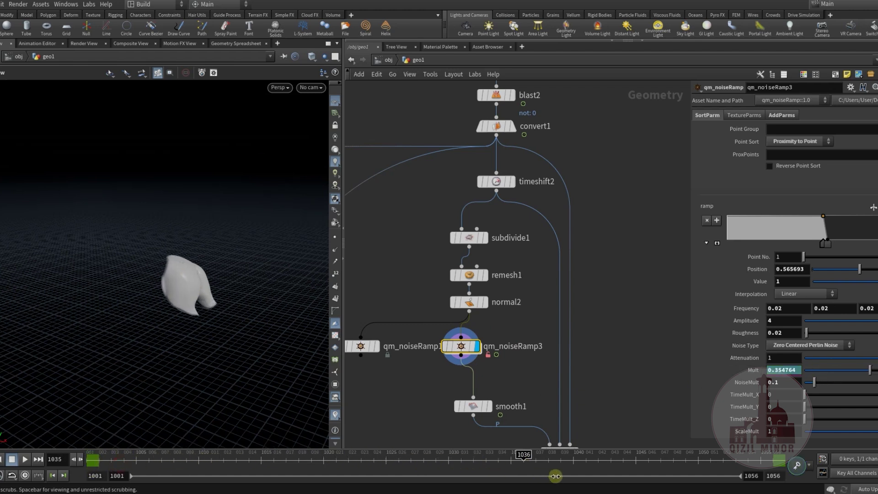
drag(555, 476, 623, 464)
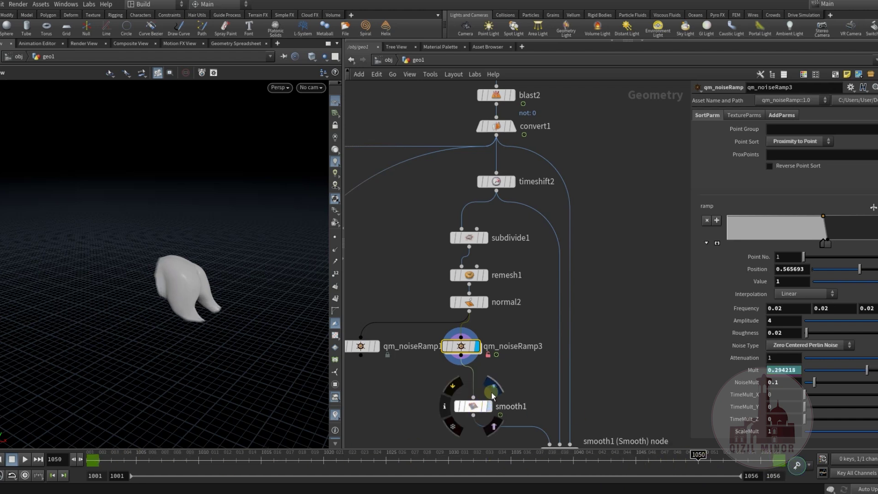
Step: Display the smooth1 node and examine the smoothed boundary of the partial horse mesh up close
click(493, 387)
click(474, 406)
middle_drag(404, 347, 413, 289)
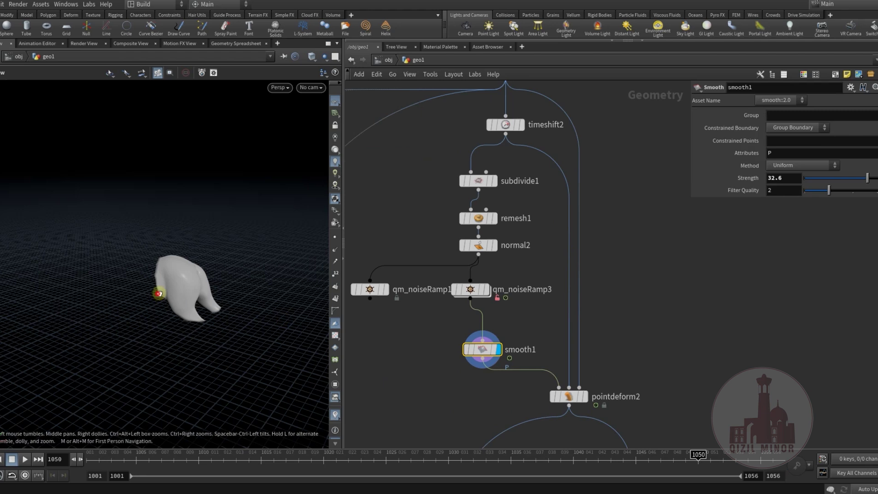
drag(158, 294, 153, 283)
right_drag(153, 282, 253, 260)
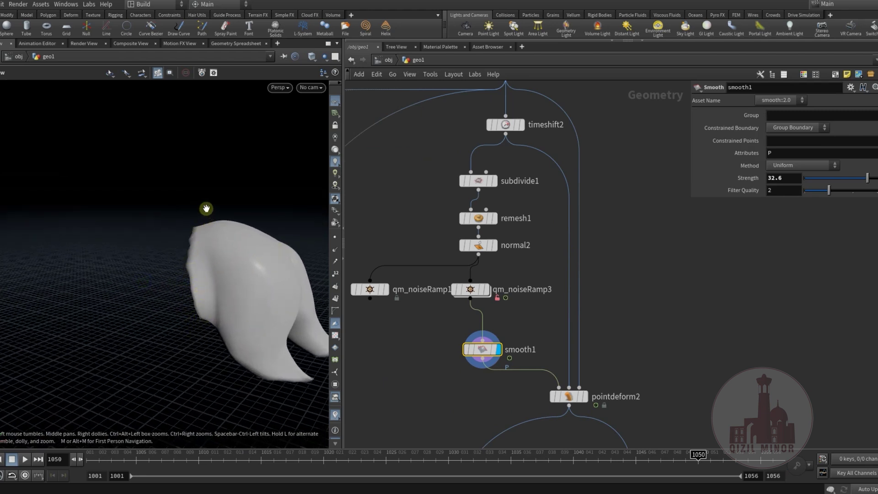
middle_drag(483, 354, 467, 324)
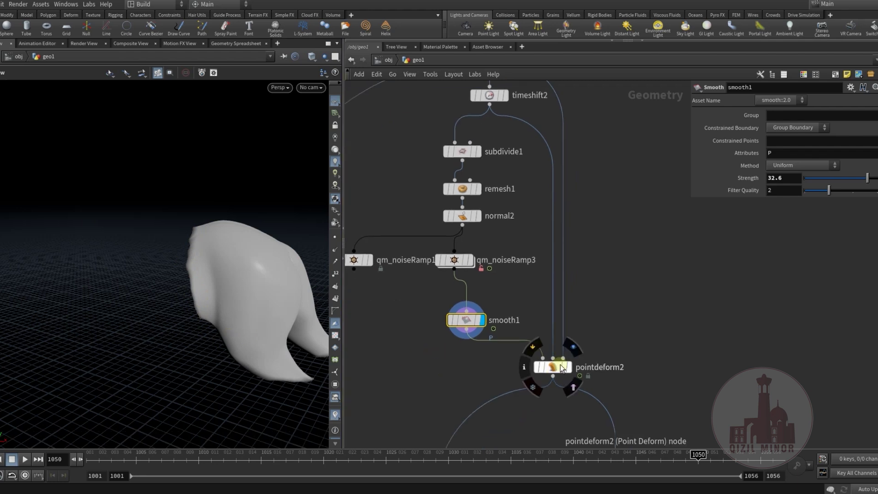
Step: Display the pointdeform2 node and scrub to frame 1039 to view the revealed piece following the horse animation
click(575, 354)
click(554, 366)
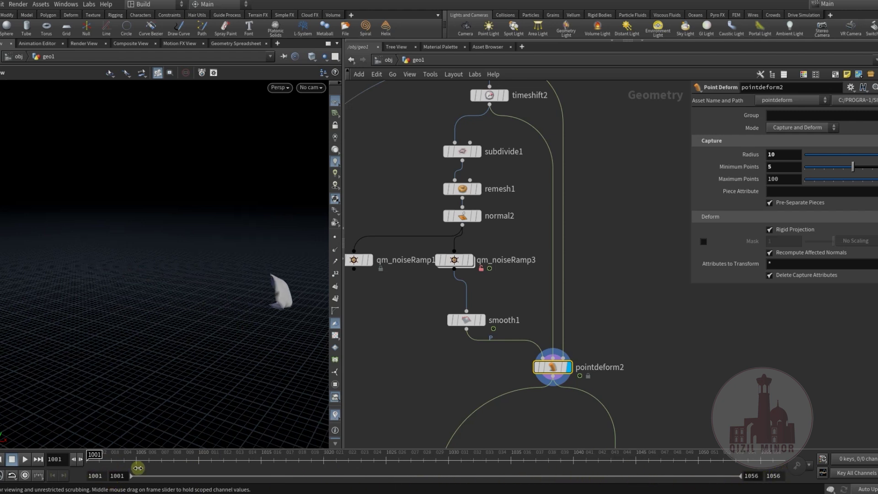
drag(370, 483, 561, 465)
Step: Display the color3 node in the branch below pointdeform2 and inspect the red boundary points of the mesh
middle_drag(445, 374, 477, 246)
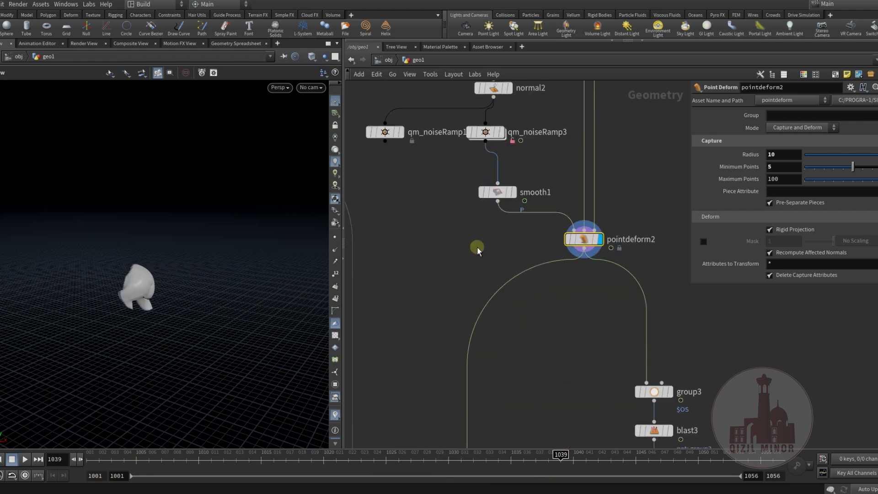
scroll(477, 246, down, 4)
middle_drag(555, 336, 512, 270)
scroll(513, 266, up, 4)
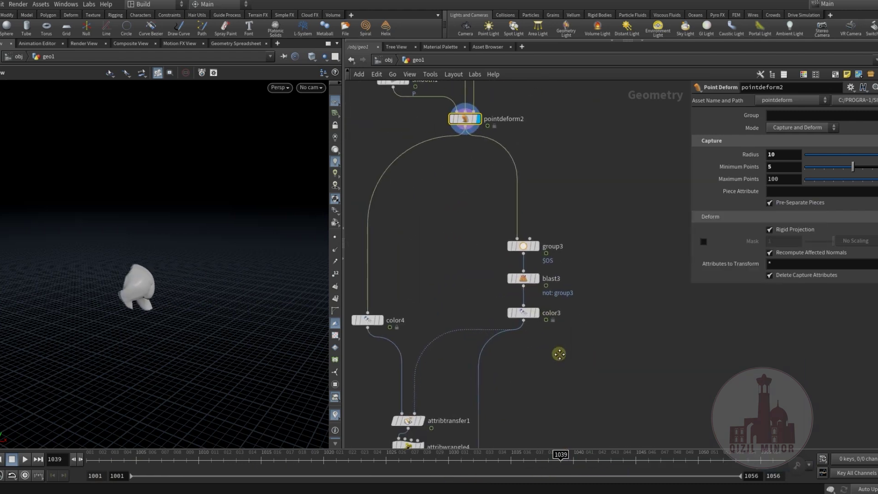
middle_drag(559, 352, 564, 350)
mouse_move(532, 308)
click(549, 296)
click(528, 311)
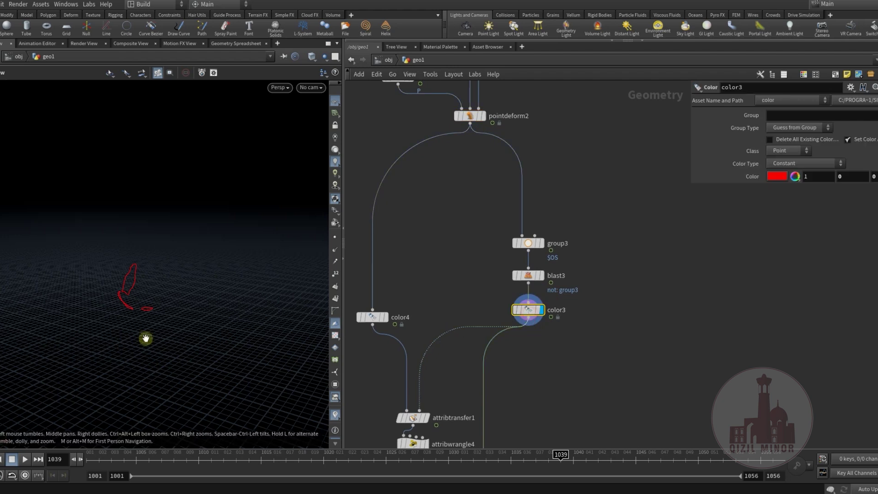
drag(129, 295, 165, 322)
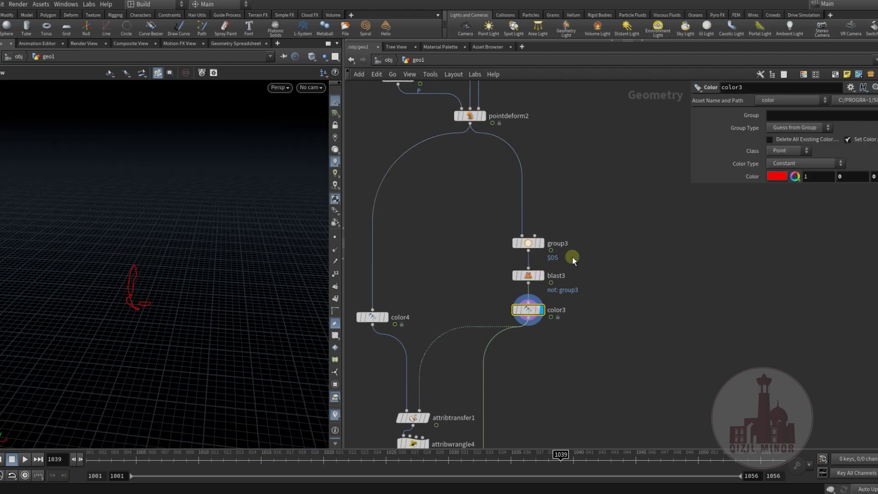
Step: Review group3's Include by Edges and Unshared Edges settings against the boundary points, and reselect color3
click(528, 243)
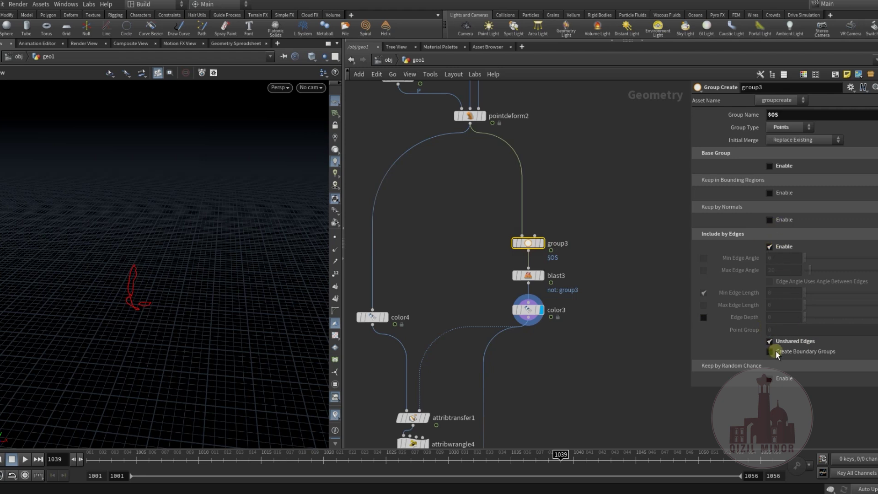
mouse_move(134, 297)
mouse_down()
mouse_move(137, 308)
mouse_move(137, 295)
mouse_up()
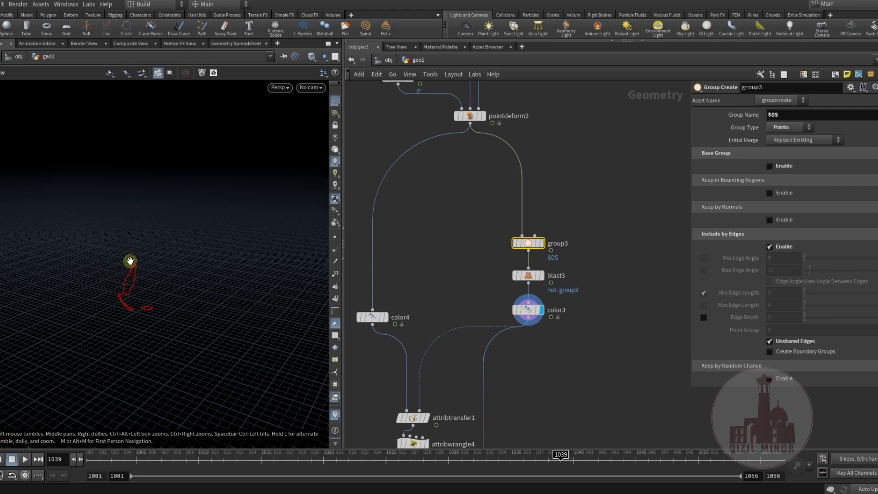
click(533, 312)
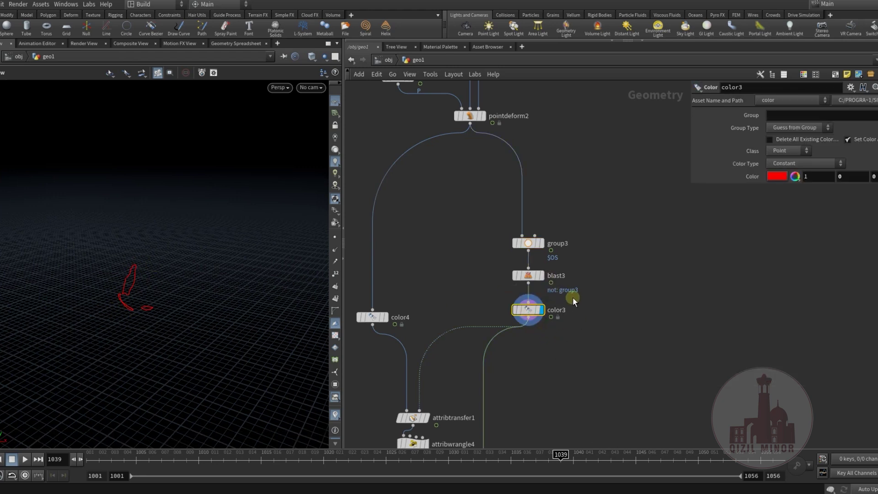
Step: Review blast3's Delete Non Selected setting for group3 and reselect color3 to view the red boundary points
click(529, 278)
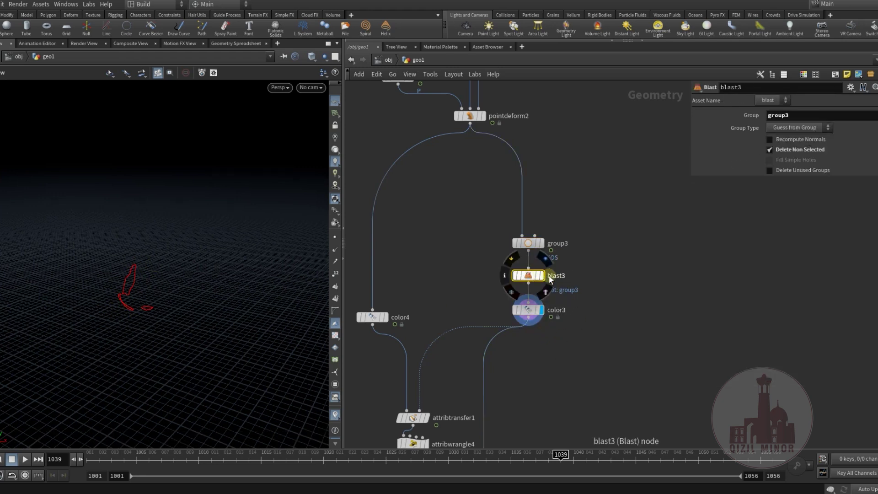
click(527, 311)
mouse_move(394, 325)
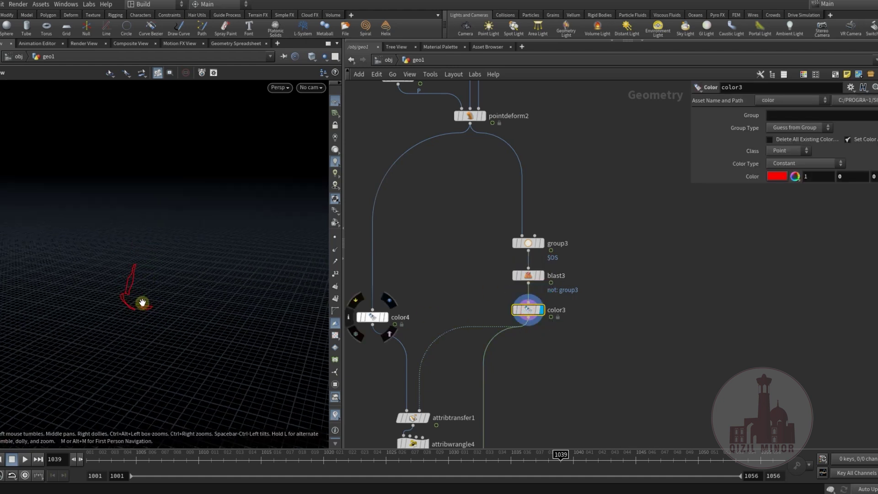
middle_drag(423, 281, 440, 301)
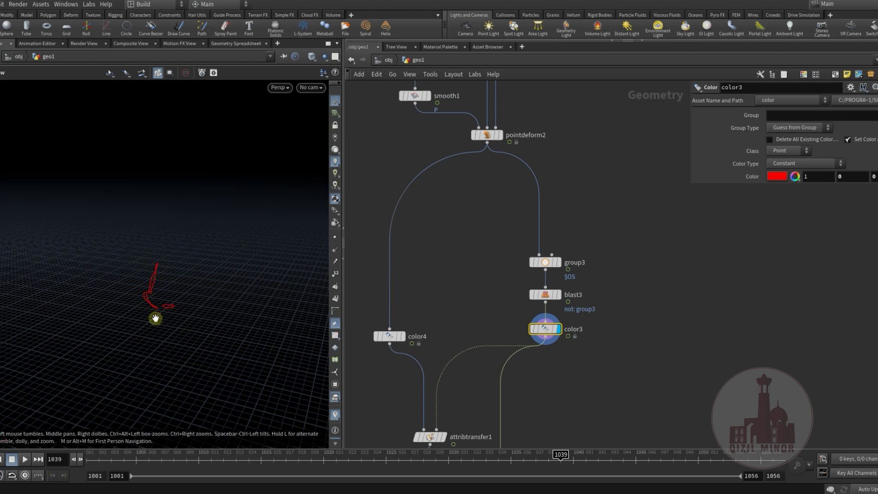
middle_drag(444, 303, 451, 305)
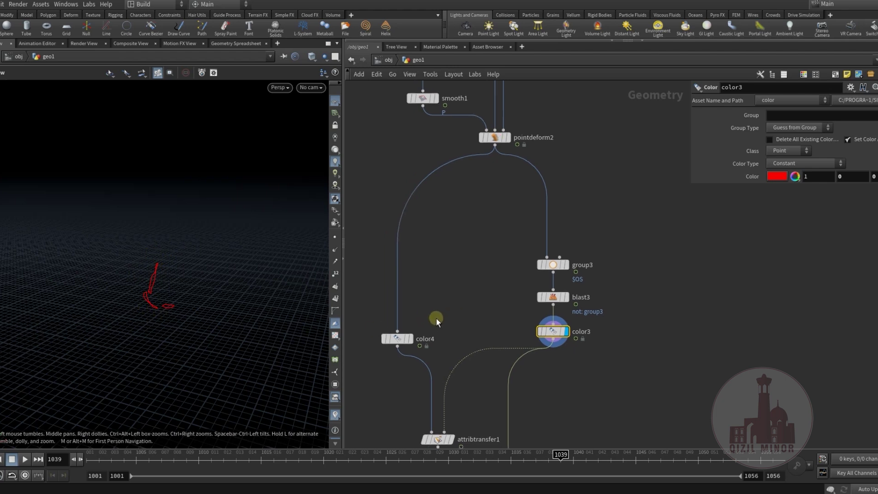
Step: Display color4 in the other branch below pointdeform2 and inspect the black-coloured piece up close
click(416, 322)
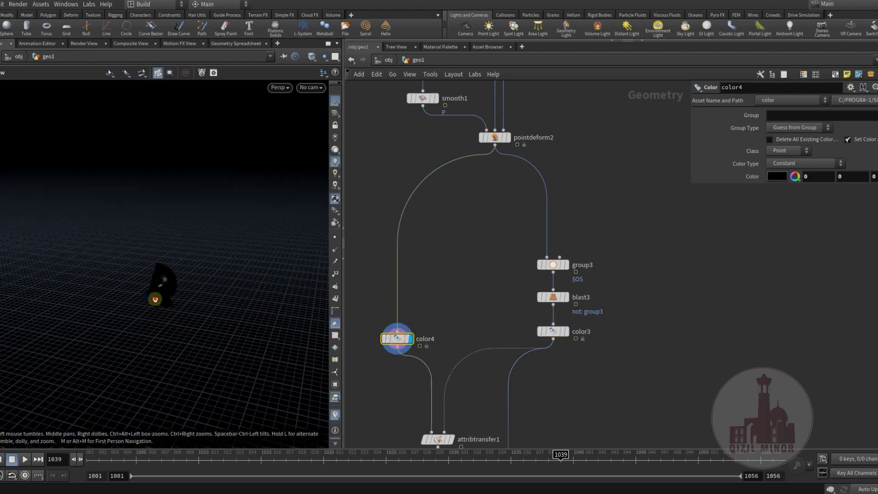
right_drag(227, 287, 212, 284)
mouse_move(202, 281)
mouse_down()
mouse_move(201, 271)
mouse_move(204, 277)
mouse_up()
Step: Display attribtransfer1 and examine the red boundary colour transferred onto the black piece
middle_drag(416, 352, 452, 289)
middle_drag(443, 357, 448, 312)
mouse_move(455, 348)
click(470, 331)
drag(215, 298, 177, 262)
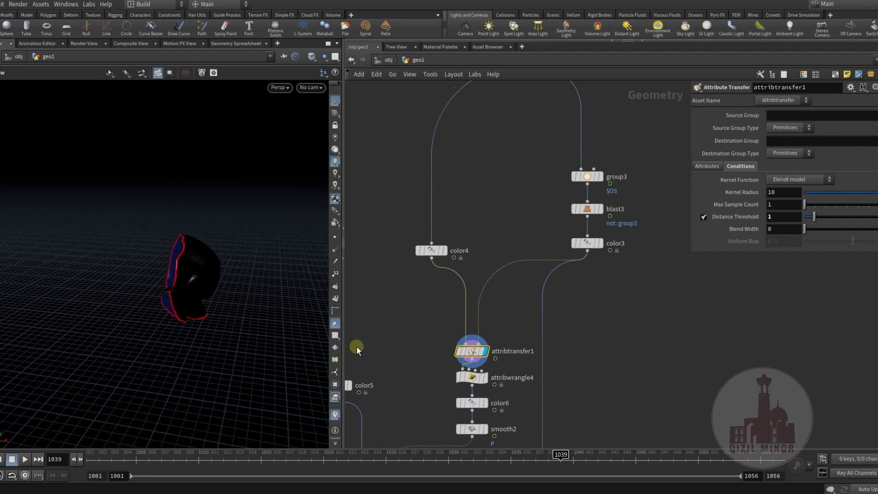
Step: Display attribwrangle4 and color6 in turn to check the boundary point removal and the green colouring
middle_drag(376, 270, 370, 168)
click(479, 283)
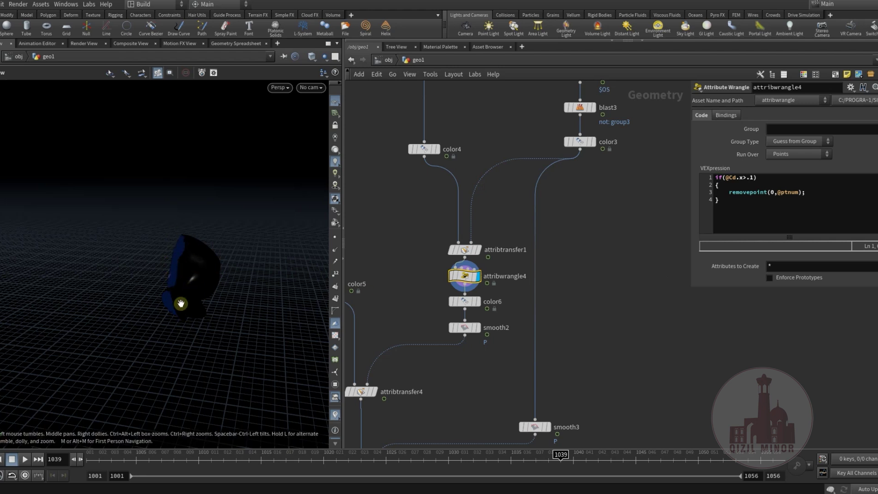
click(479, 304)
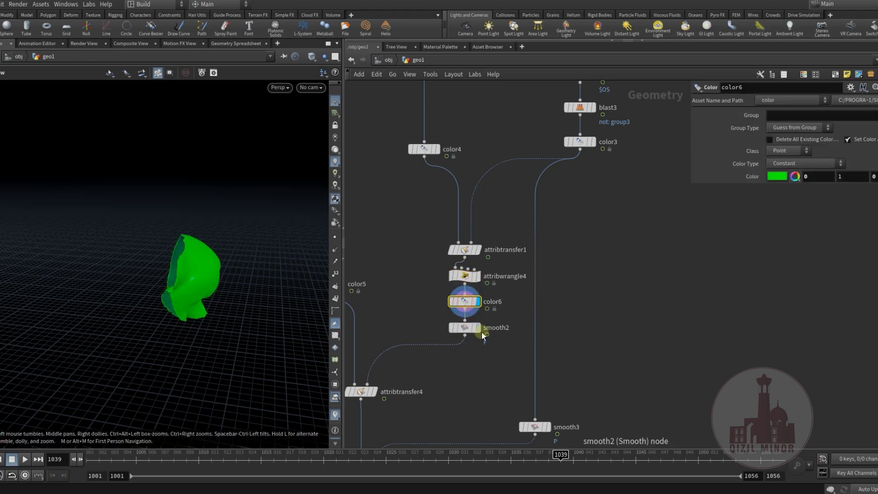
Step: Display smooth2 to inspect the smoothed green piece, and attribtransfer4 to view its colour on the body
drag(190, 269, 85, 275)
right_drag(86, 274, 273, 270)
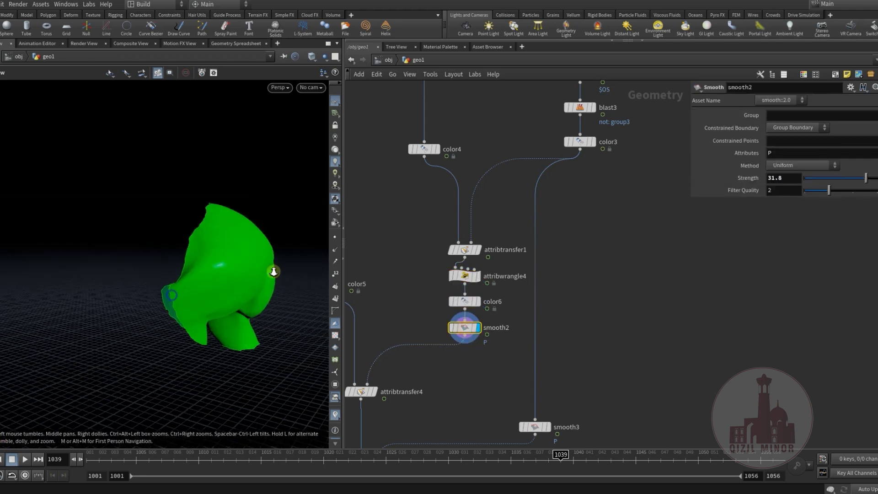
middle_drag(273, 270, 212, 303)
middle_drag(425, 371, 468, 350)
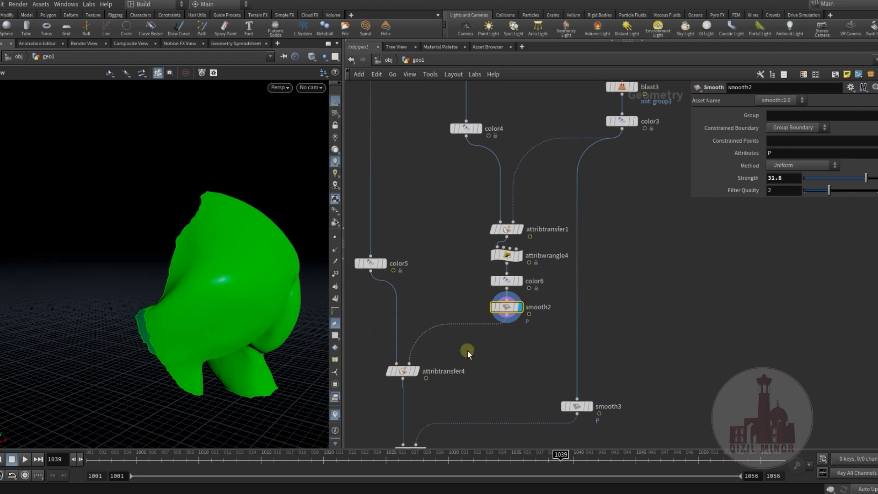
mouse_move(399, 370)
click(419, 355)
Step: Display timeshift1 and scatter1 in the branch below convert1 to view the scattered points on the frozen horse
scroll(392, 166, down, 2)
middle_drag(393, 166, 482, 357)
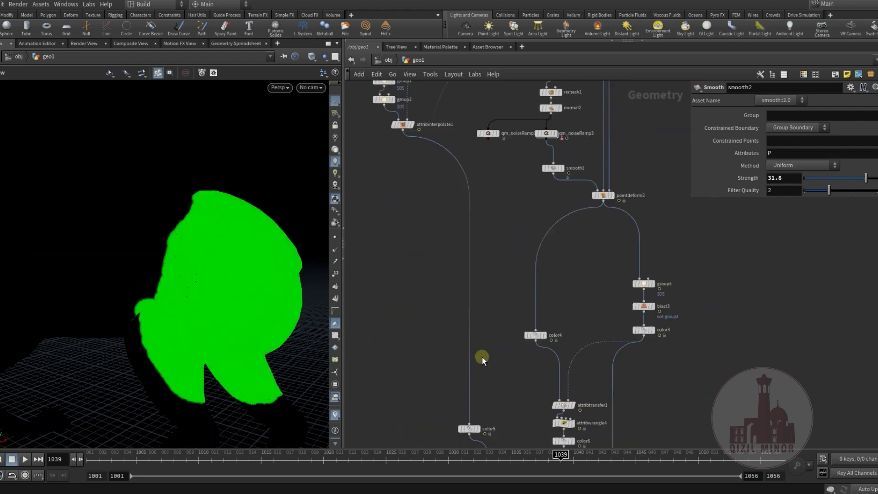
scroll(452, 221, down, 1)
middle_drag(452, 221, 469, 384)
scroll(439, 256, up, 3)
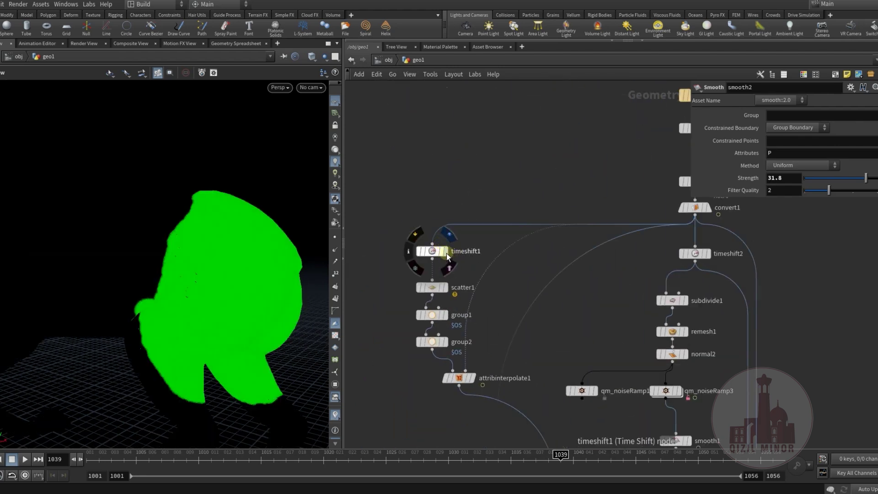
click(447, 255)
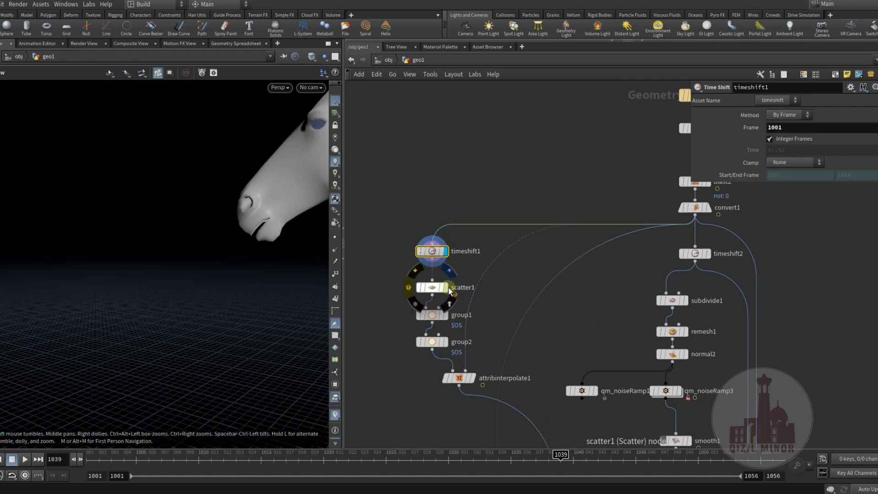
click(445, 289)
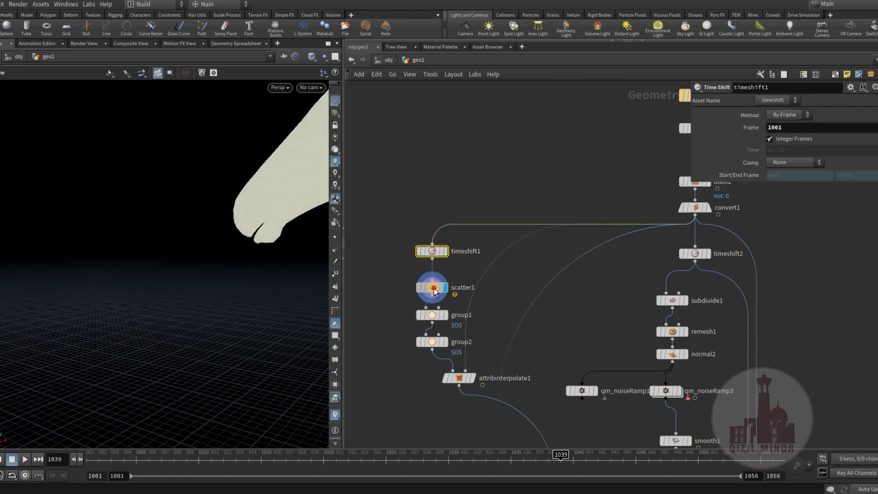
Step: Display group2 and select it together with group1 to review their point group settings
click(447, 344)
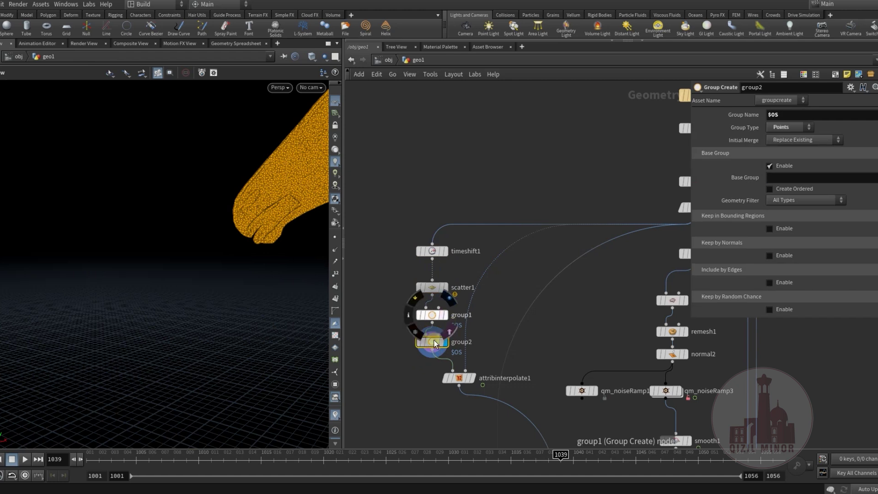
mouse_move(417, 392)
middle_down()
mouse_move(412, 355)
mouse_move(409, 388)
middle_up()
drag(429, 313, 429, 313)
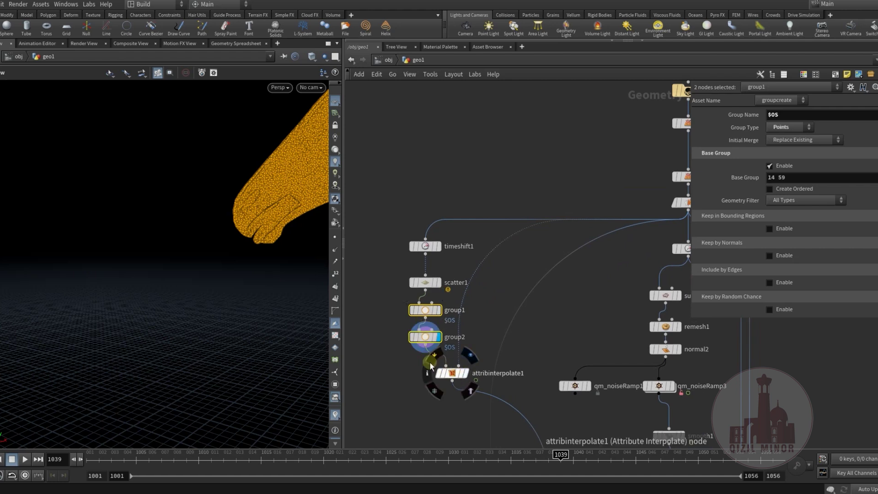
Step: Display attribinterpolate1 and scrub to frame 1037 to view the scattered points following the horse animation
mouse_move(457, 378)
click(474, 356)
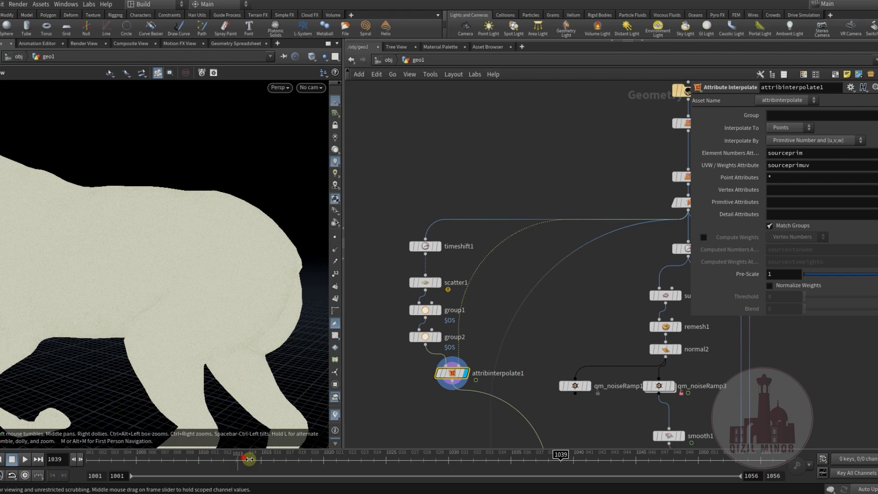
click(310, 469)
drag(310, 469, 536, 467)
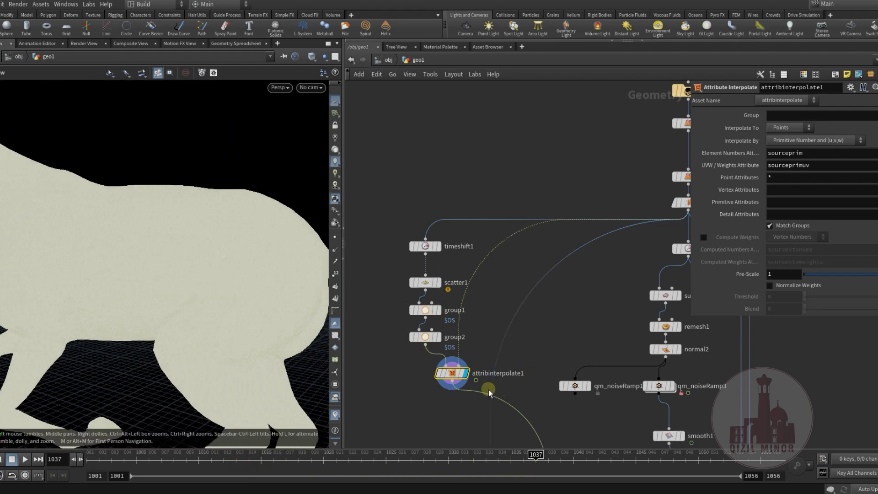
Step: Display color5 in the branch below attribinterpolate1 to check the black colour on the scattered points
middle_drag(433, 348, 405, 158)
middle_drag(411, 325, 408, 217)
scroll(438, 263, down, 3)
middle_drag(498, 310, 463, 140)
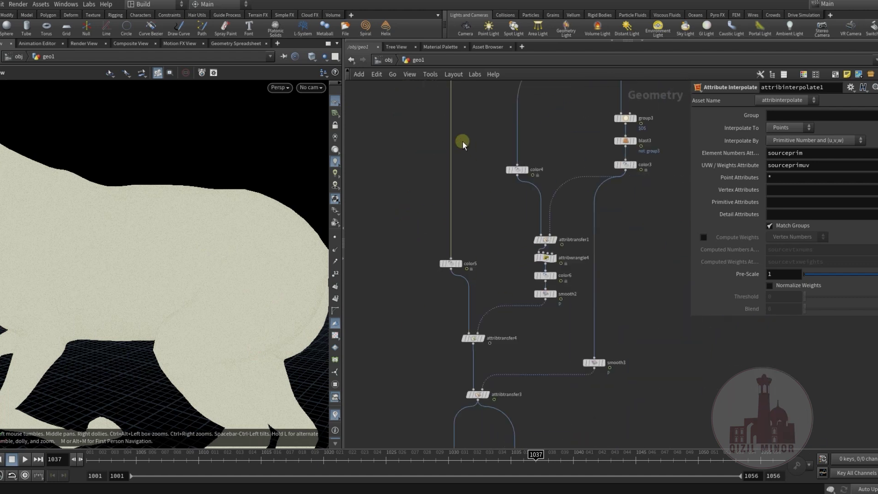
scroll(466, 260, up, 4)
click(455, 270)
click(439, 274)
middle_drag(414, 288, 399, 197)
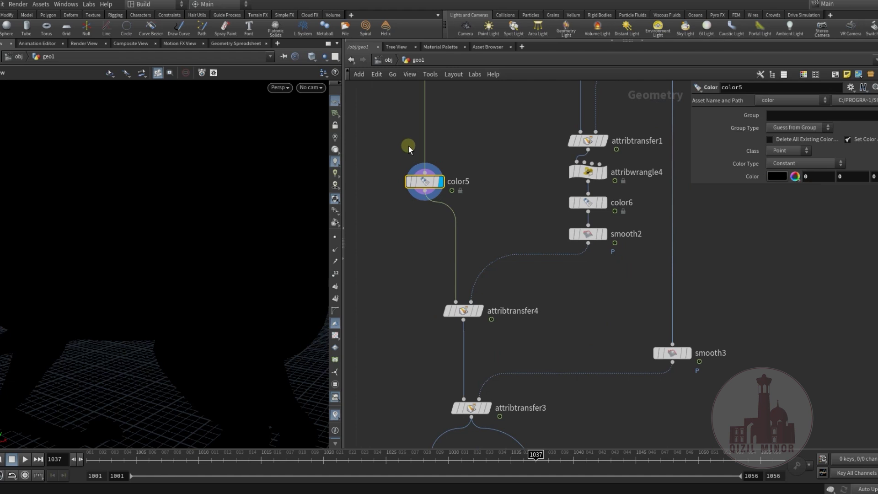
Step: Display attribtransfer4 and scrub to frame 1040 to view the green colour spreading over the scattered points
mouse_move(487, 295)
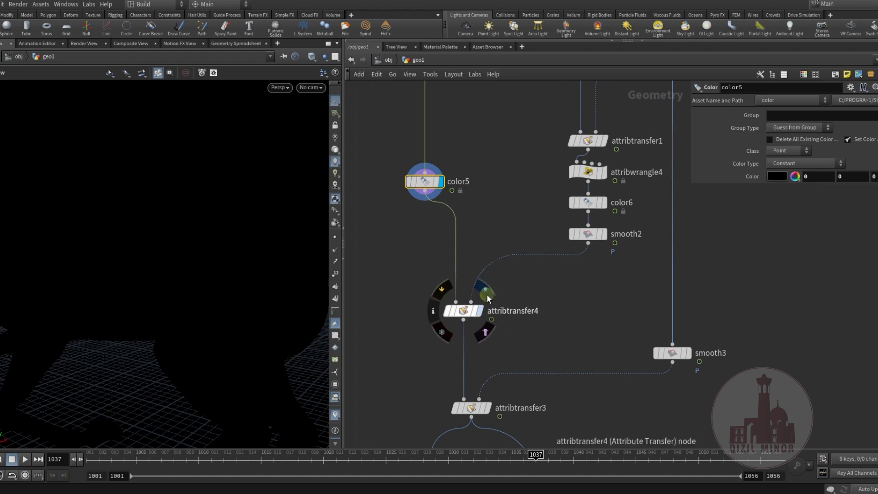
click(480, 323)
mouse_move(235, 294)
mouse_down()
mouse_move(239, 274)
mouse_move(219, 304)
mouse_move(227, 294)
mouse_move(236, 304)
mouse_up()
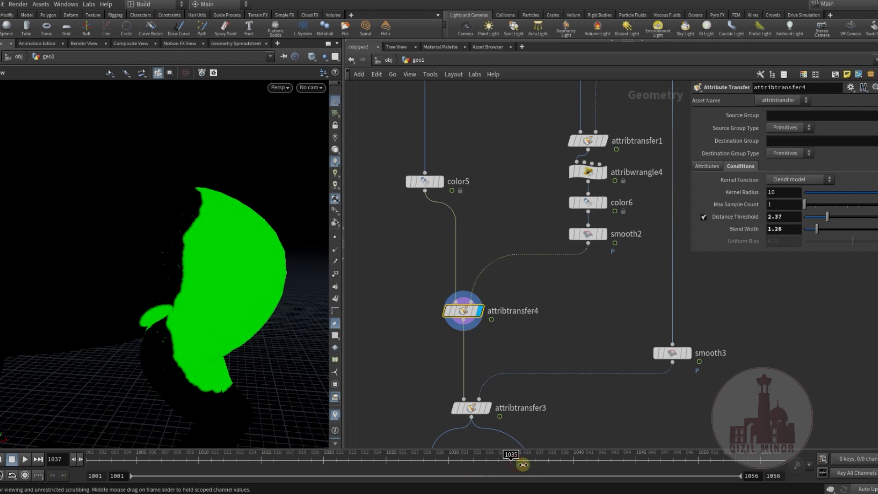
drag(529, 466, 572, 466)
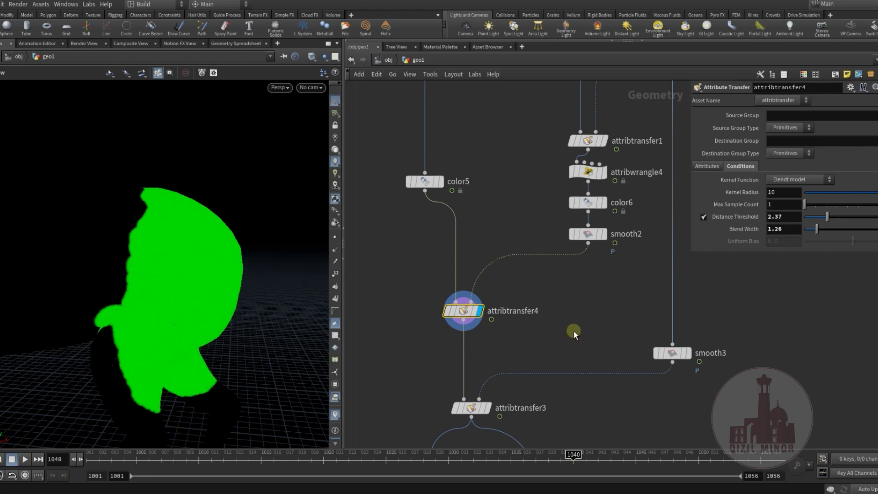
Step: Display attribtransfer3 and inspect the red boundary colour along the edge of the green points
middle_drag(531, 388, 521, 322)
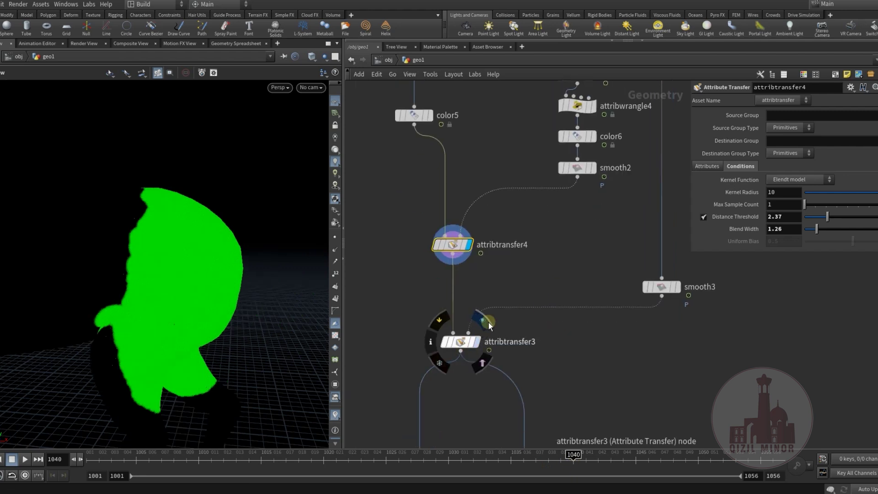
click(481, 319)
click(458, 342)
drag(160, 316, 146, 197)
Step: Display attribwrangle2 and vdbsmoothsdf3 in turn to inspect the kept green points and their smoothed VDB surface
middle_drag(582, 387, 563, 216)
scroll(572, 230, down, 3)
middle_drag(486, 242, 465, 217)
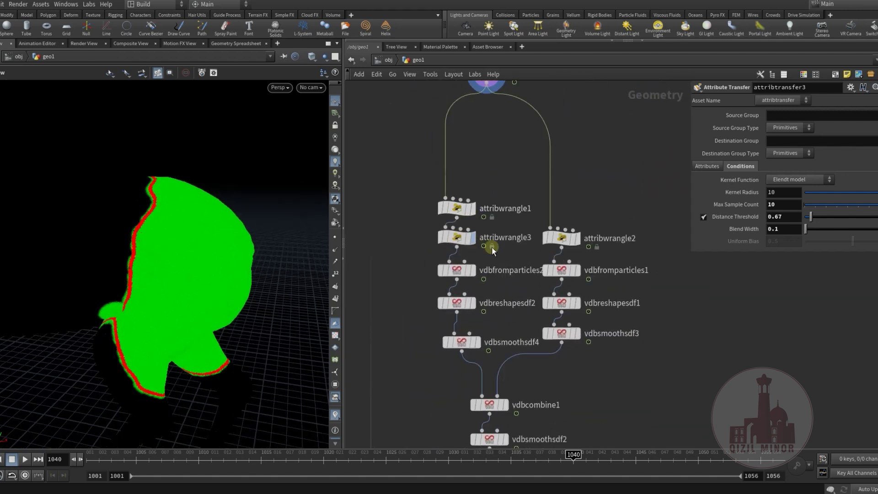
click(577, 239)
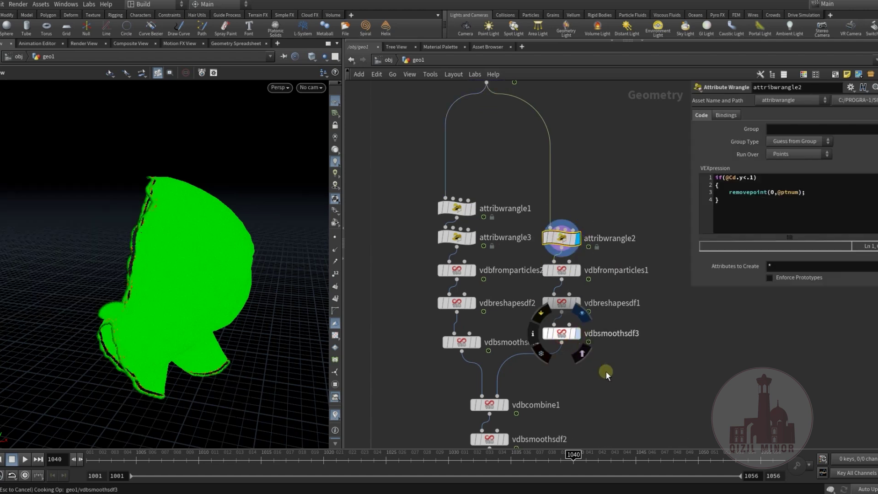
click(577, 333)
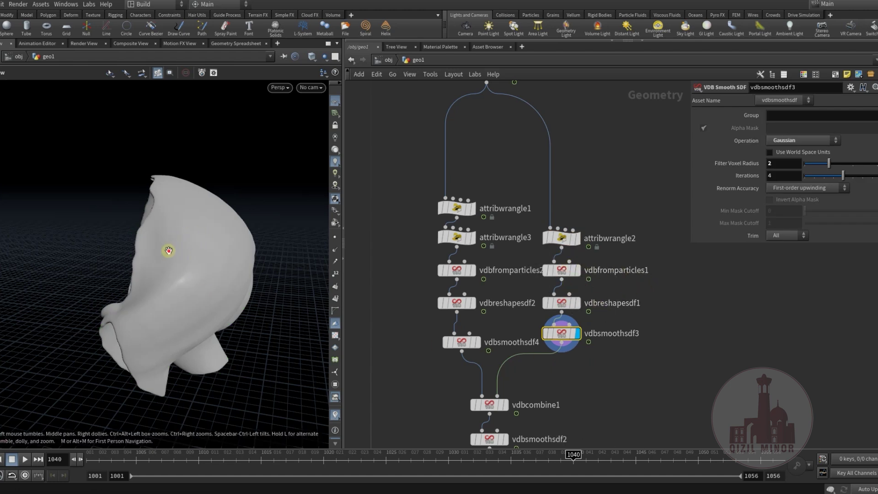
mouse_move(168, 251)
mouse_down()
mouse_move(201, 230)
mouse_move(164, 238)
mouse_up()
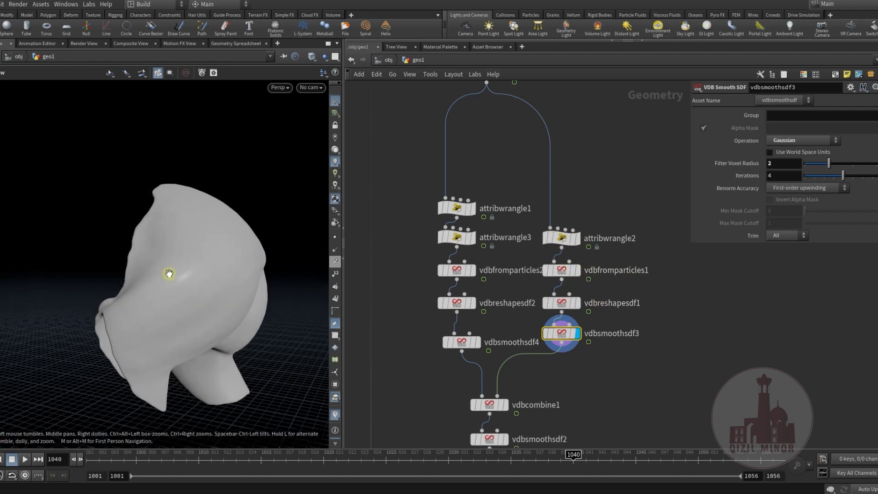
Step: Display attribwrangle1 and inspect the red boundary points left by its removepoint code
click(473, 209)
click(456, 208)
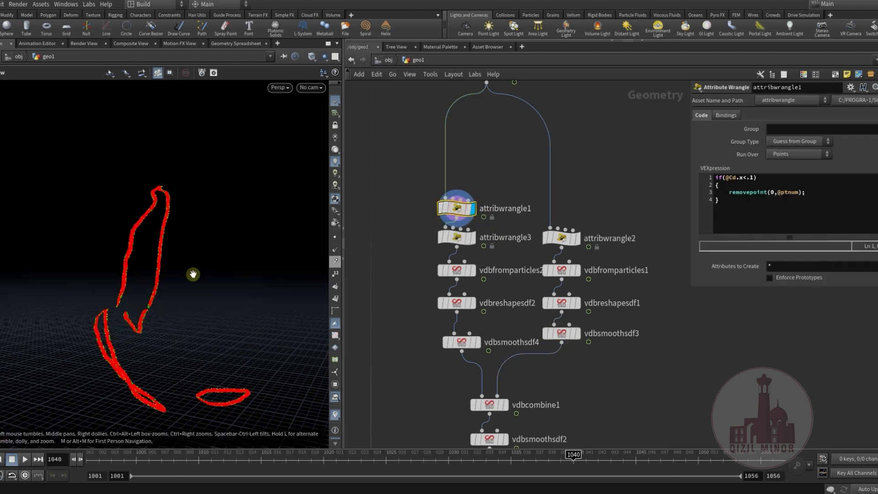
drag(192, 273, 172, 248)
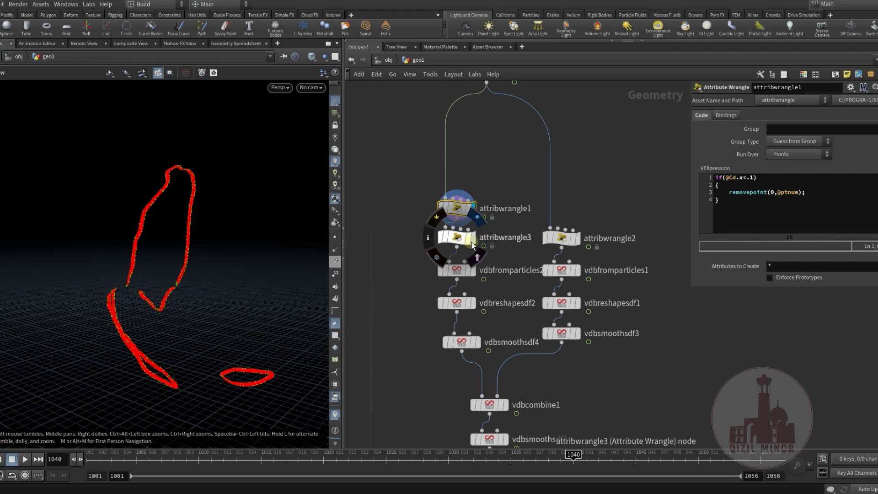
Step: Display attribwrangle3 and vdbfromparticles2 in turn to view the boundary points offset along normals and converted to VDB tubes
click(473, 245)
click(456, 237)
drag(139, 244, 144, 261)
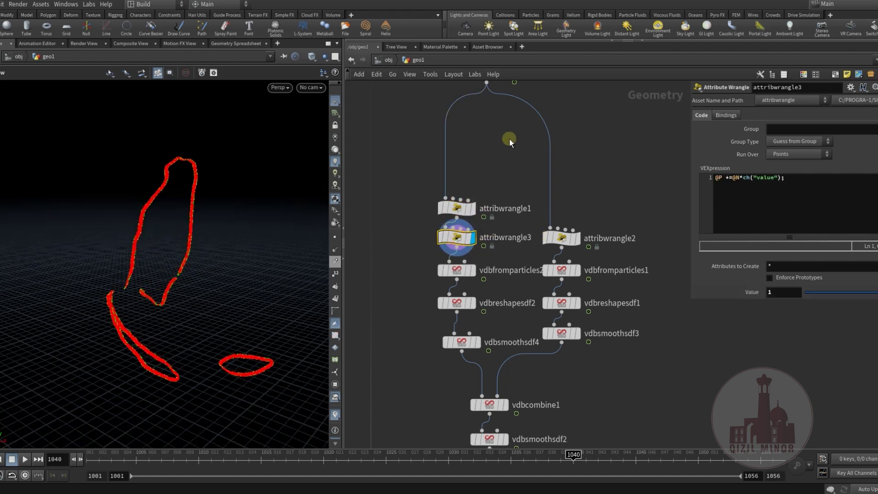
click(475, 272)
click(458, 270)
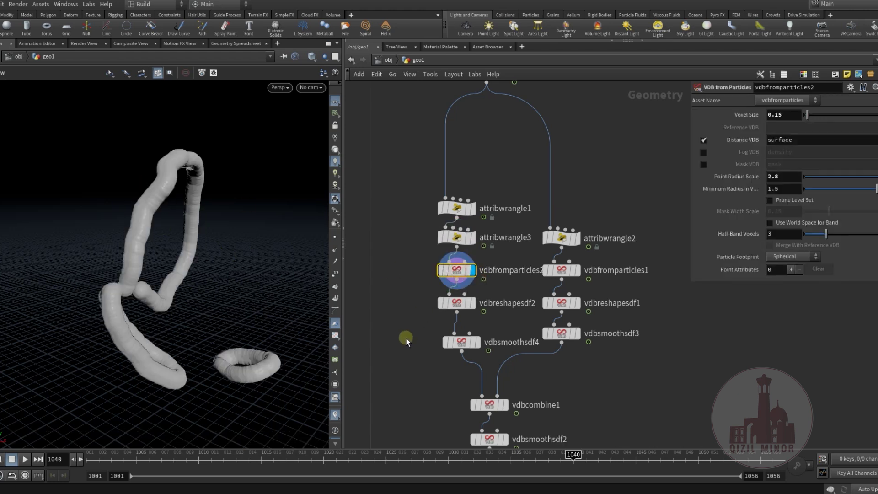
Step: Display vdbsmoothsdf4 and vdbcombine1 in turn to view the smoothed boundary tubes and their SDF Union with the body
middle_drag(403, 352, 386, 289)
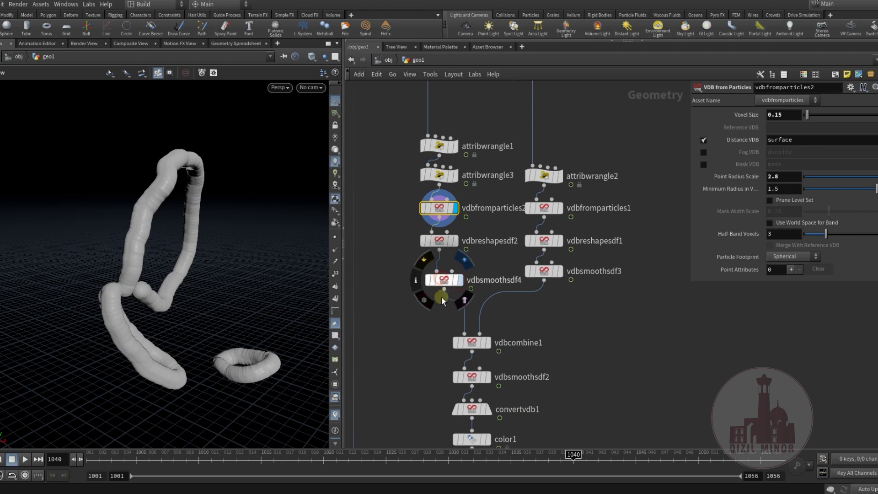
middle_drag(418, 344, 421, 342)
drag(213, 304, 214, 300)
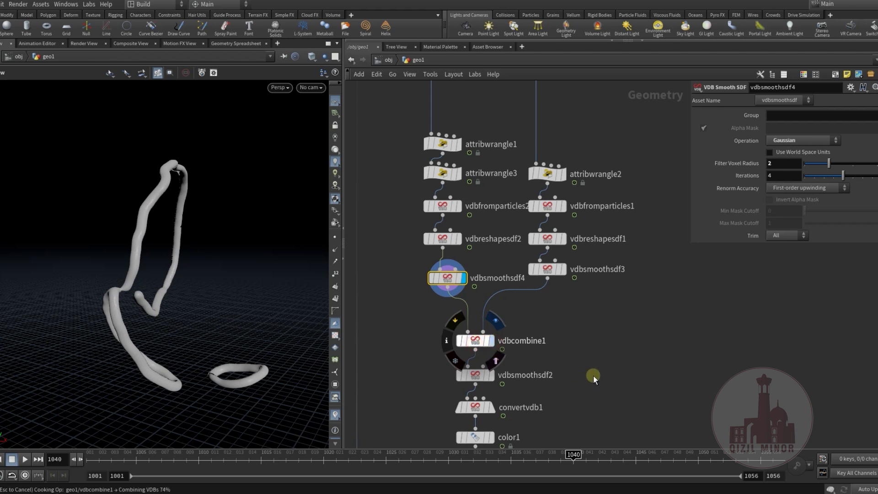
middle_drag(592, 374, 598, 233)
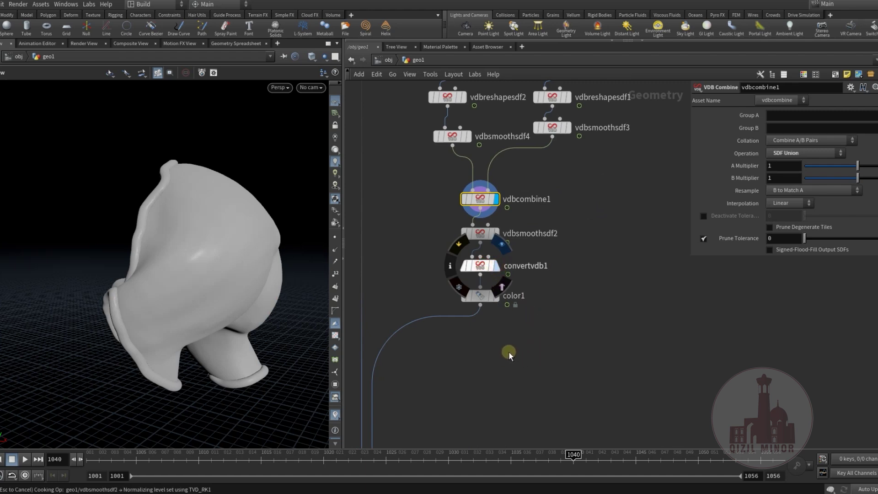
Step: Display convertvdb1 and color1 in turn to inspect the polygon surface's thickened edge up close and its red colour
middle_drag(519, 357, 544, 400)
drag(194, 243, 177, 273)
right_drag(143, 271, 241, 234)
drag(154, 229, 180, 257)
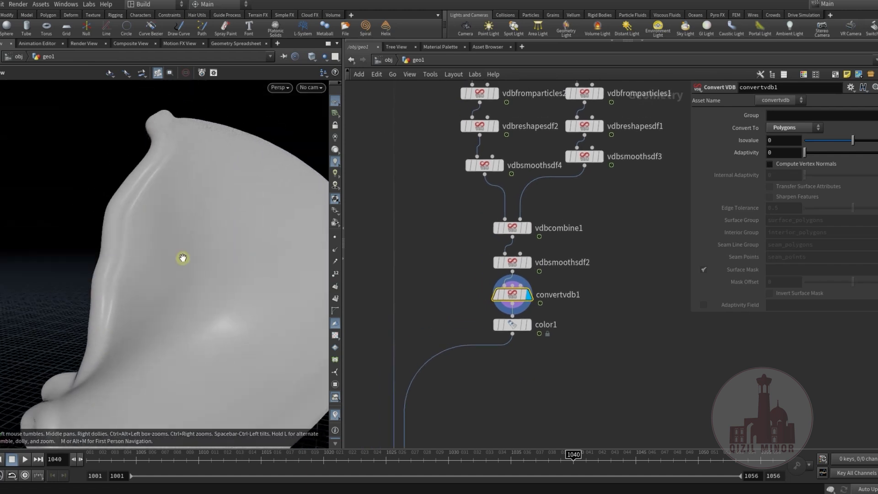
click(514, 328)
Step: Display the null1 output below merge1 to examine the red surface together with the horse body
middle_drag(508, 386, 535, 315)
scroll(534, 316, down, 4)
scroll(492, 412, up, 2)
middle_drag(492, 412, 497, 381)
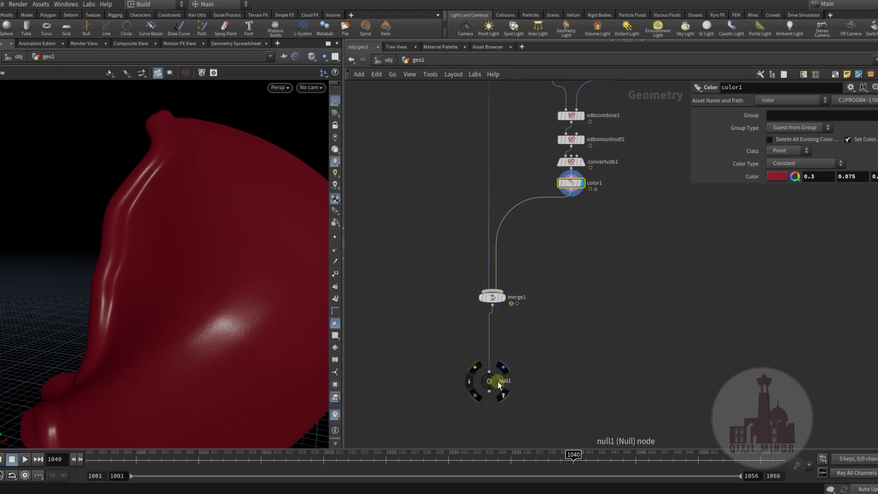
key(r)
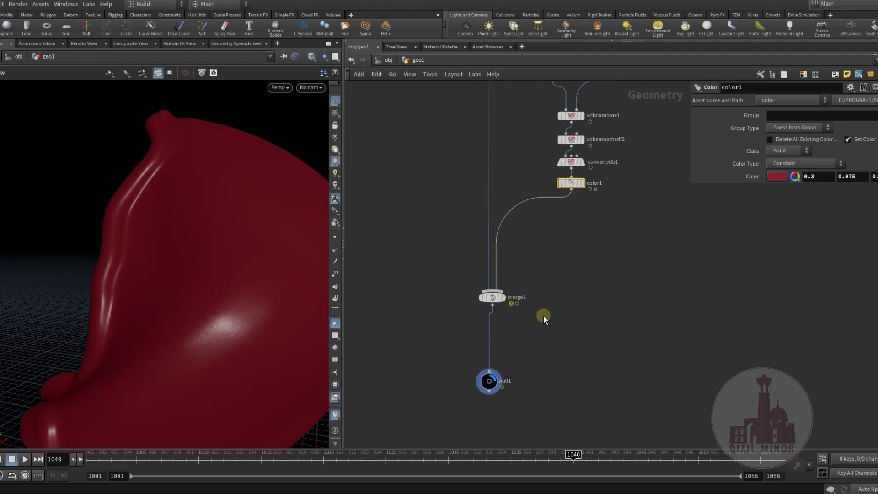
middle_drag(552, 286, 560, 367)
right_drag(222, 238, 172, 289)
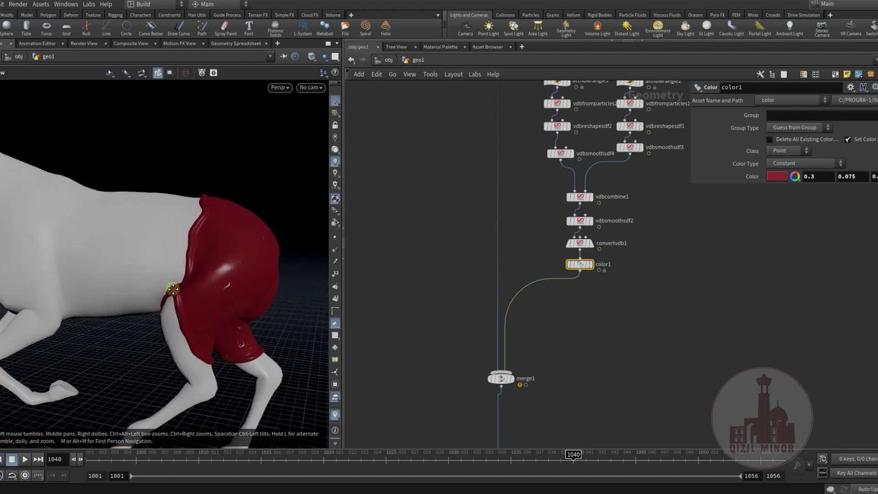
middle_drag(173, 289, 244, 284)
right_drag(243, 285, 139, 246)
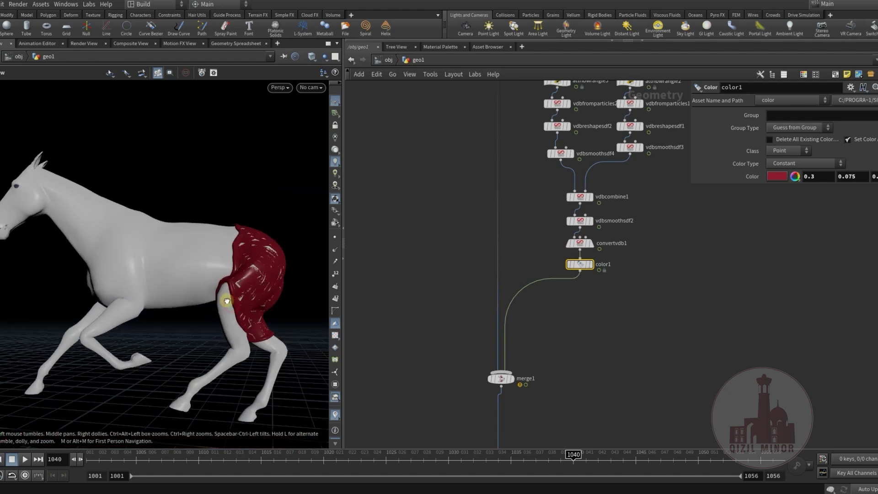
Step: Return to the object level and look through the scene camera at the horse and rider in a widened viewport
click(390, 60)
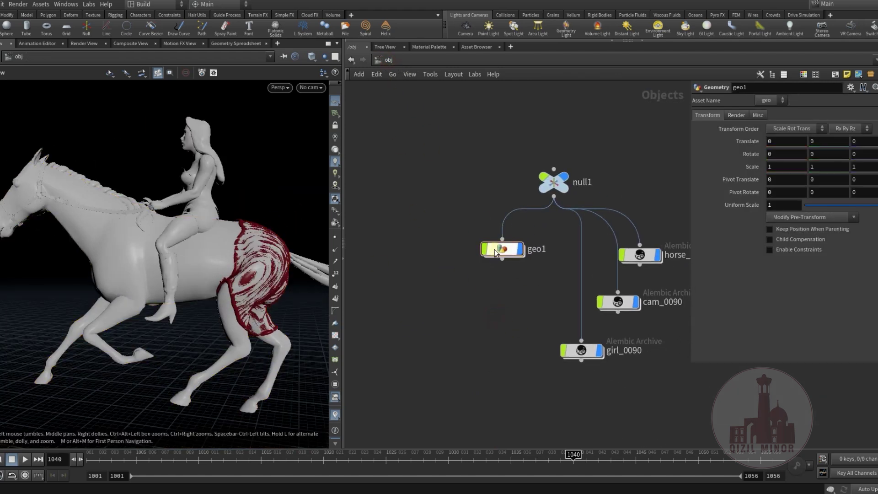
click(505, 252)
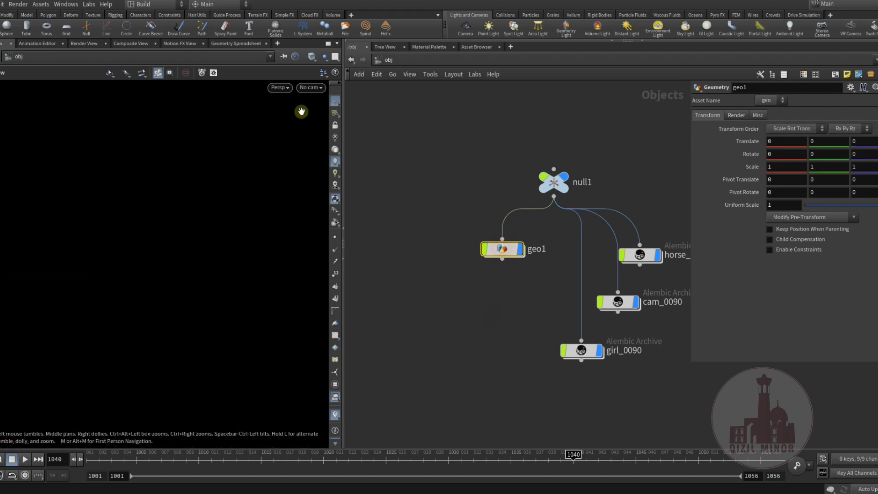
click(311, 88)
click(319, 133)
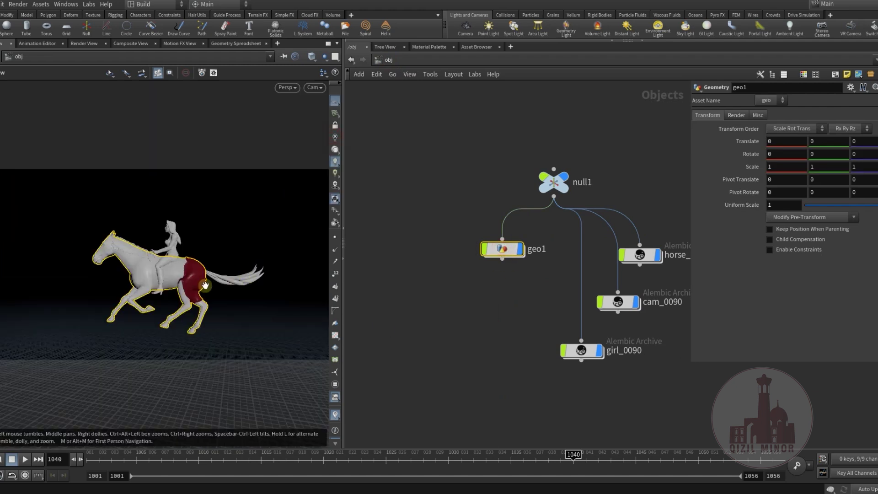
click(439, 352)
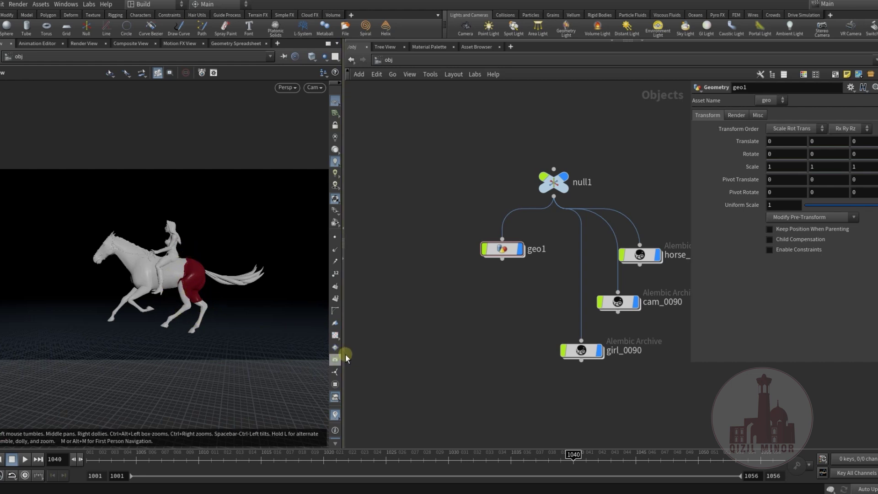
drag(344, 356, 499, 379)
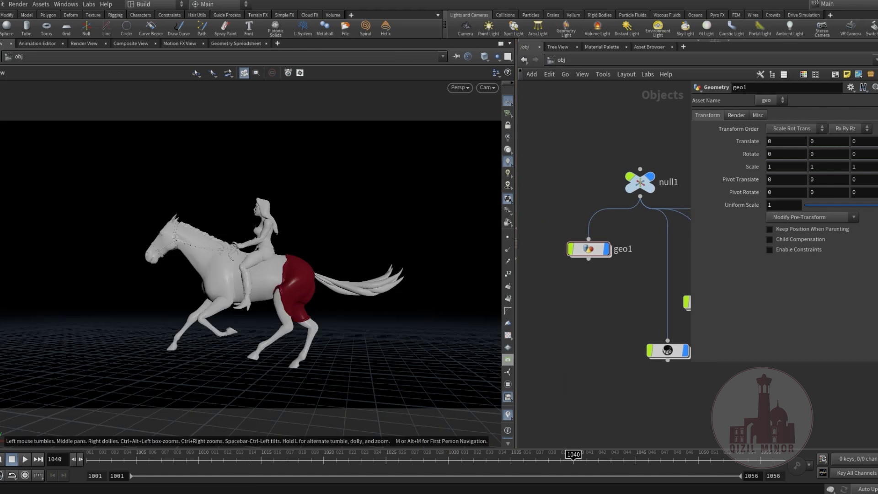